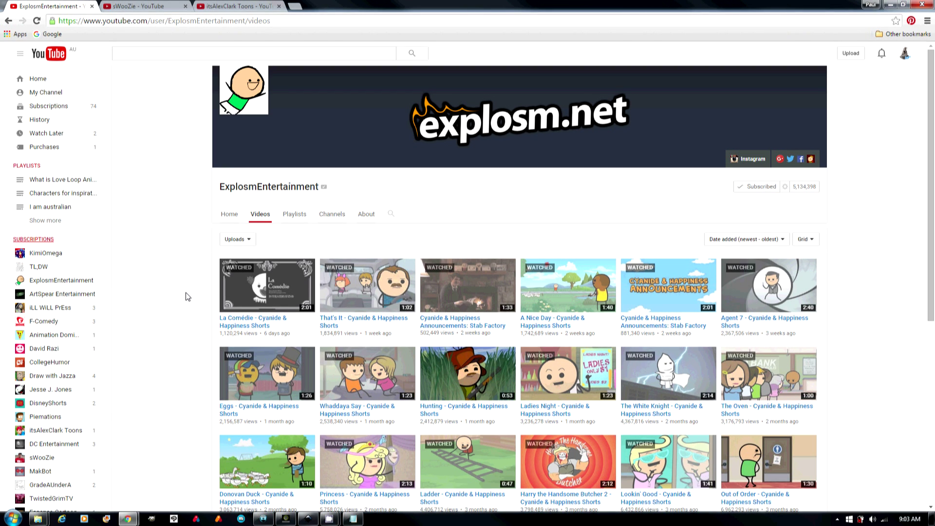
# Step: Cycle to the Toons channel's Videos page, then bring the blank Inkscape document forward
pyautogui.hotkey('ctrl', 'Tab')
pyautogui.hotkey('ctrl', 'Tab')
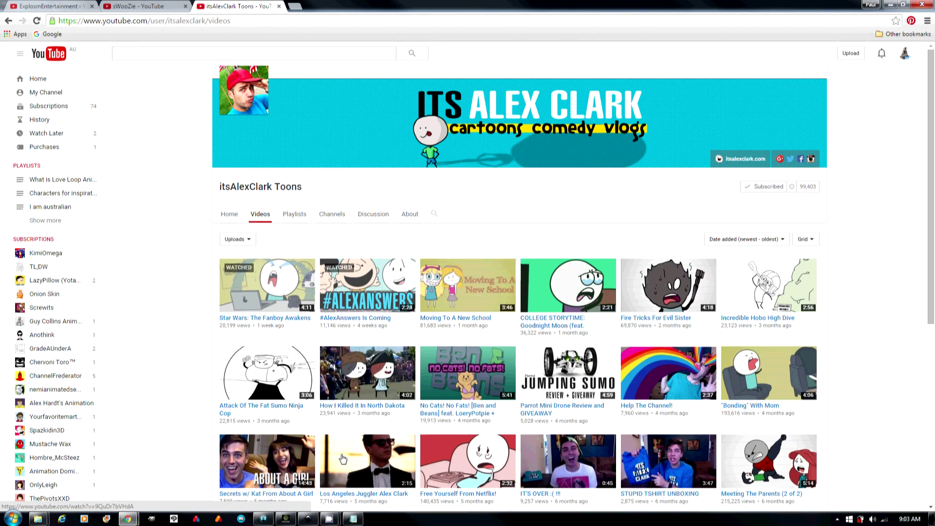
pyautogui.click(309, 519)
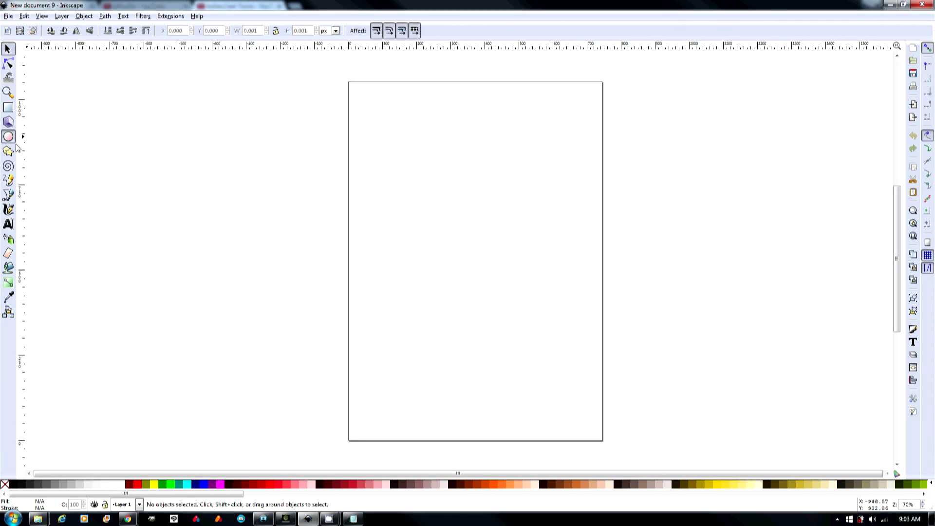
# Step: Draw an unfilled, black-outlined head circle about 263 px across in the upper page
pyautogui.click(13, 141)
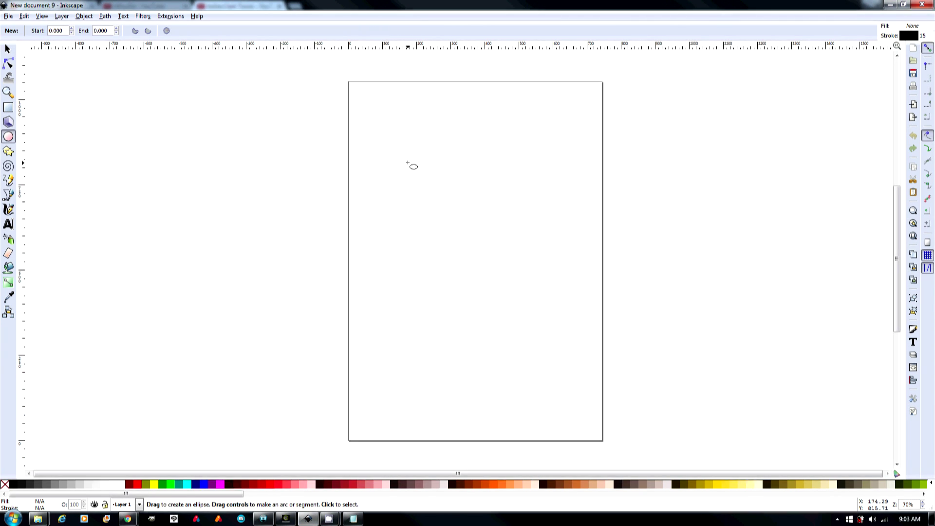
pyautogui.moveTo(406, 161); pyautogui.dragTo(496, 258)
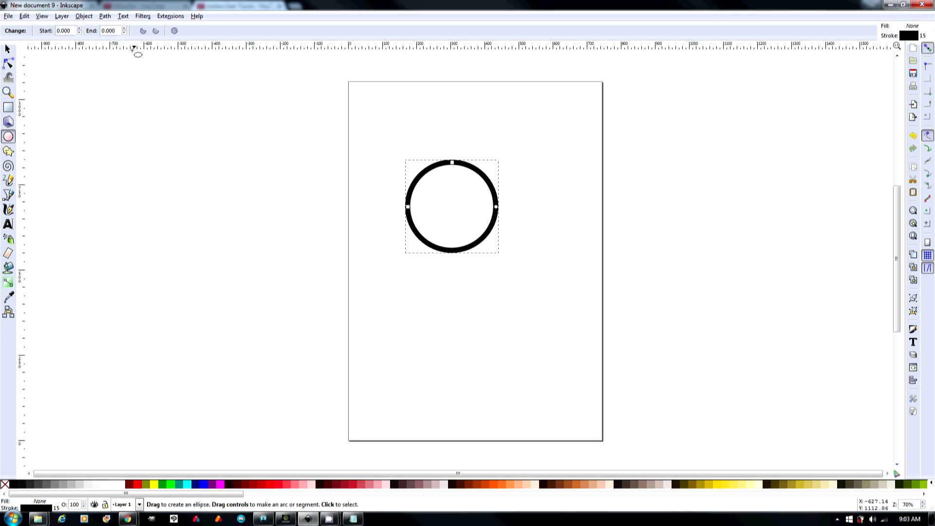
pyautogui.click(87, 18)
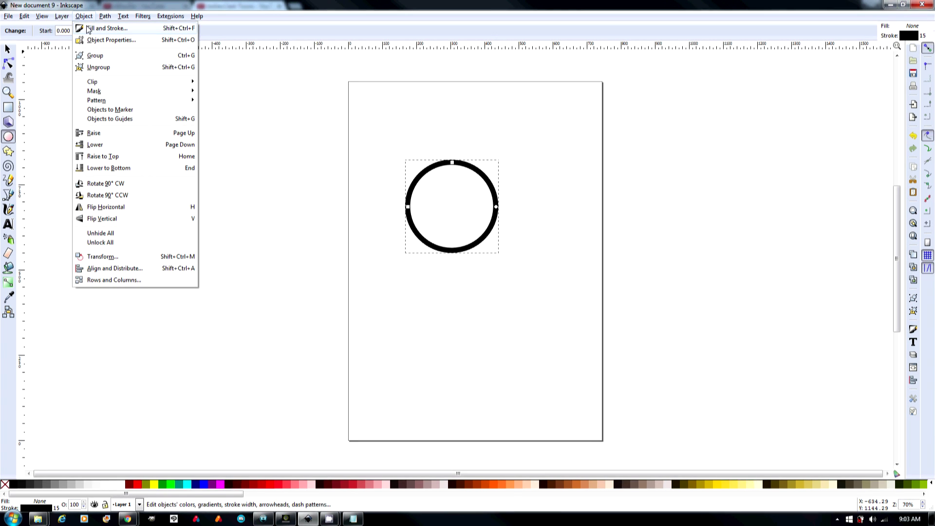
# Step: Show the Stroke style settings with the 15 px width and start a Bezier path at the circle's lower left
pyautogui.click(97, 28)
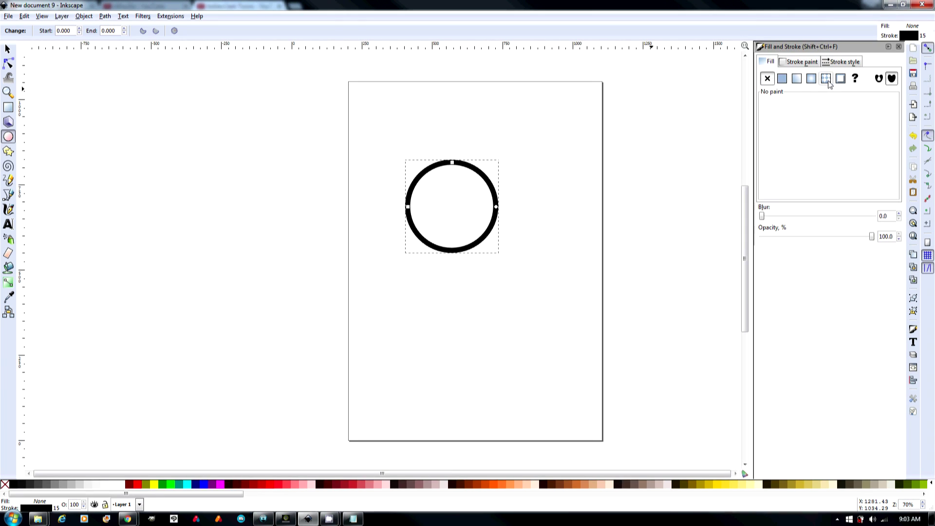
pyautogui.click(842, 61)
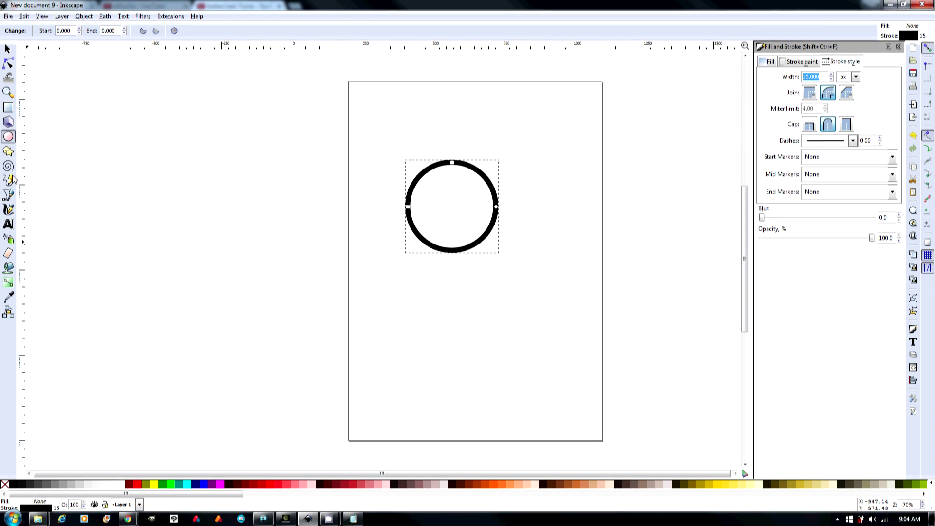
pyautogui.click(7, 195)
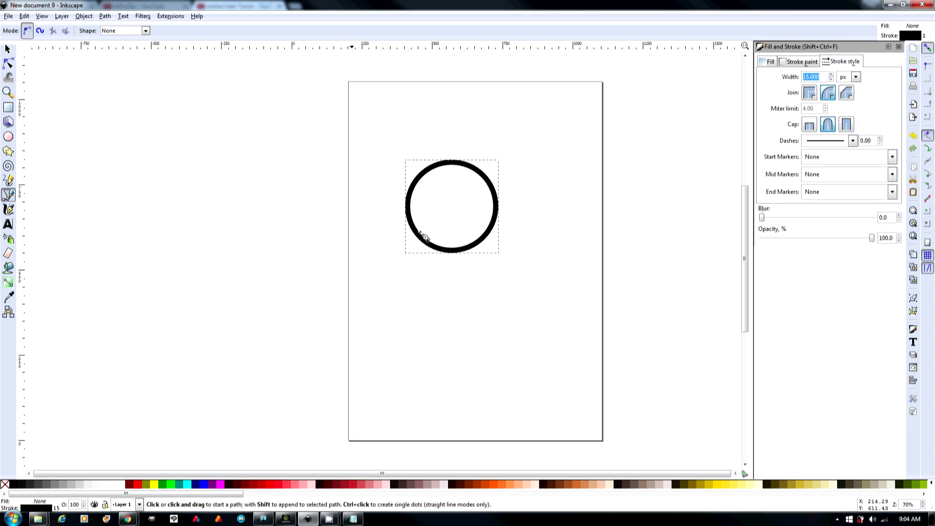
pyautogui.click(421, 228)
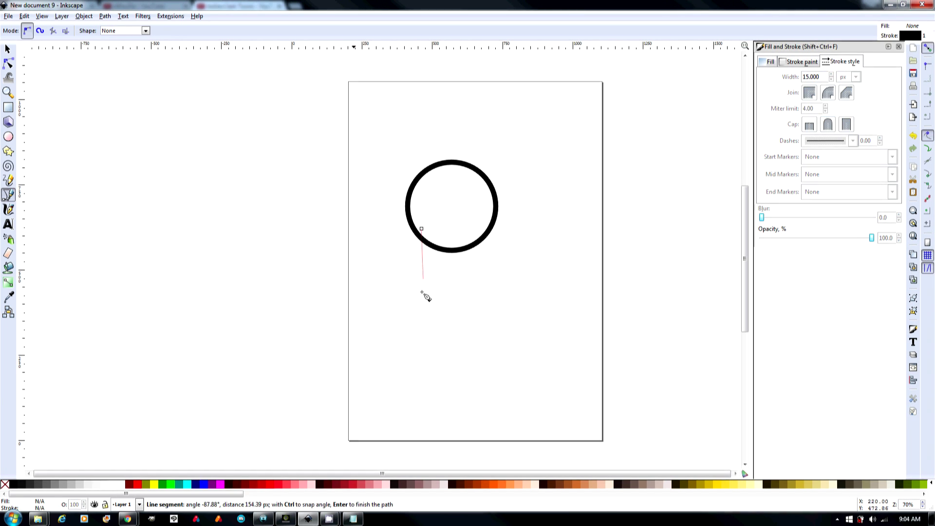
# Step: Close a four-sided body shape below the circle, ending at the start point
pyautogui.click(420, 322)
pyautogui.click(489, 323)
pyautogui.click(486, 224)
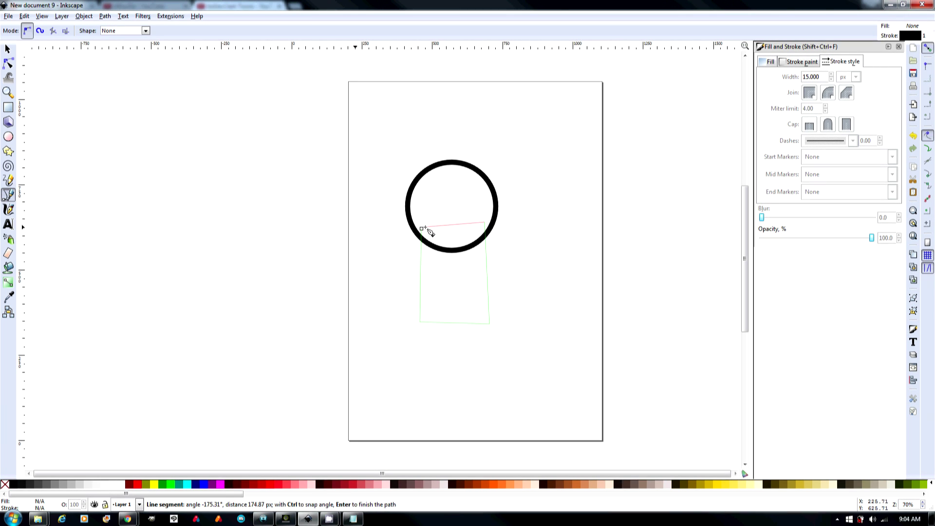
pyautogui.click(422, 229)
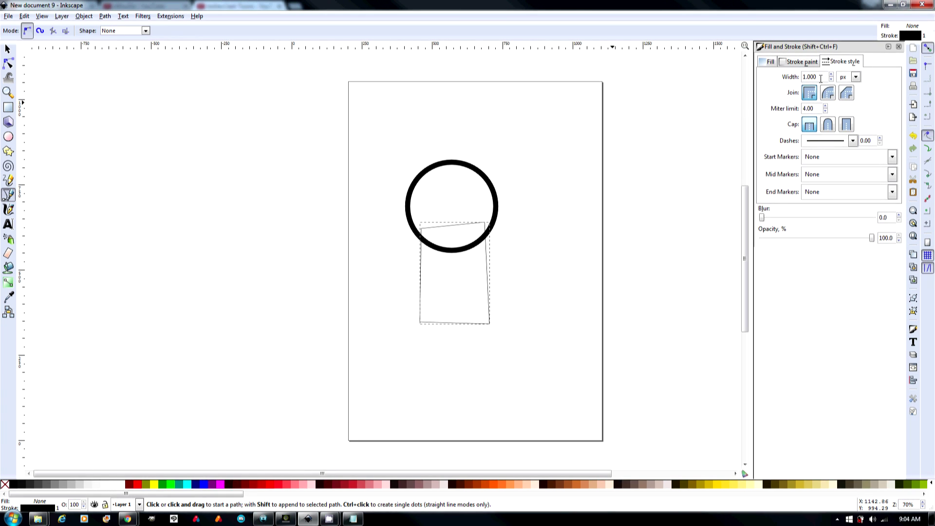
# Step: Set the body's stroke width to 15 px
pyautogui.moveTo(821, 78); pyautogui.dragTo(788, 78)
pyautogui.write('1')
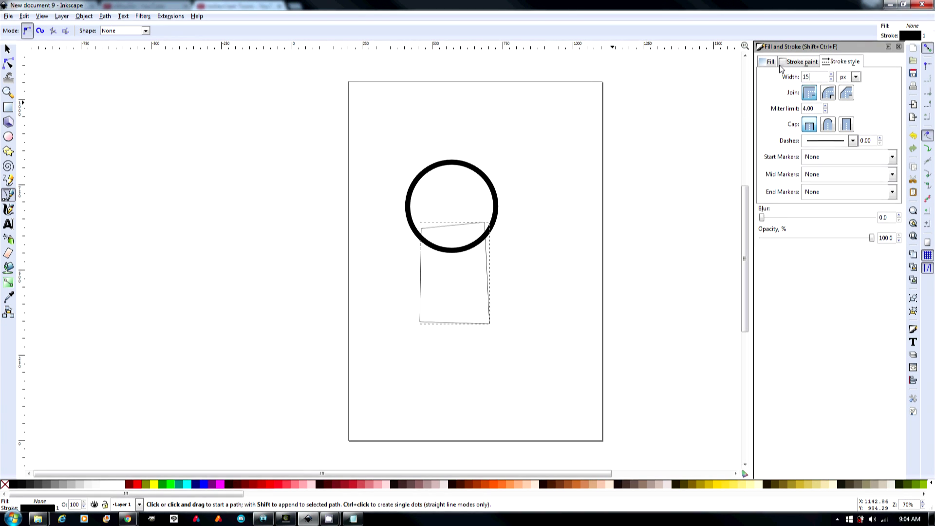
pyautogui.write('5')
pyautogui.press('Return')
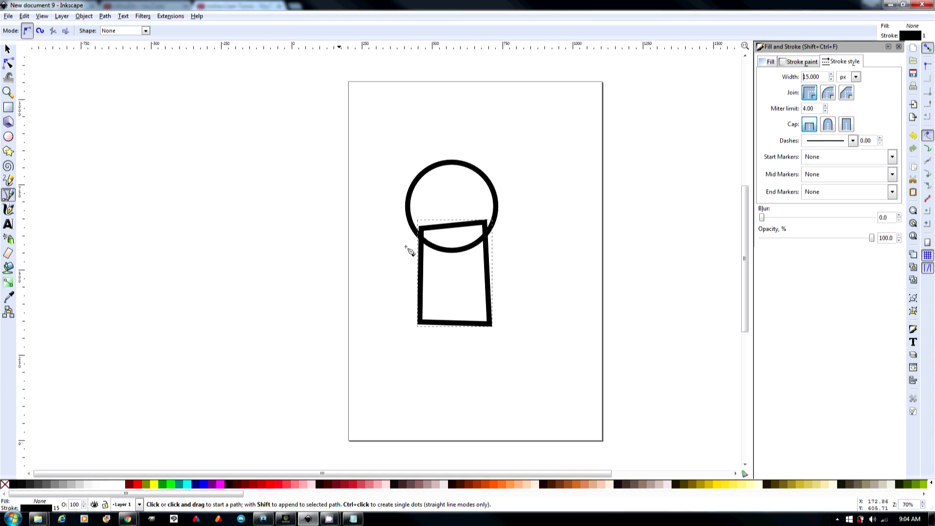
pyautogui.click(8, 180)
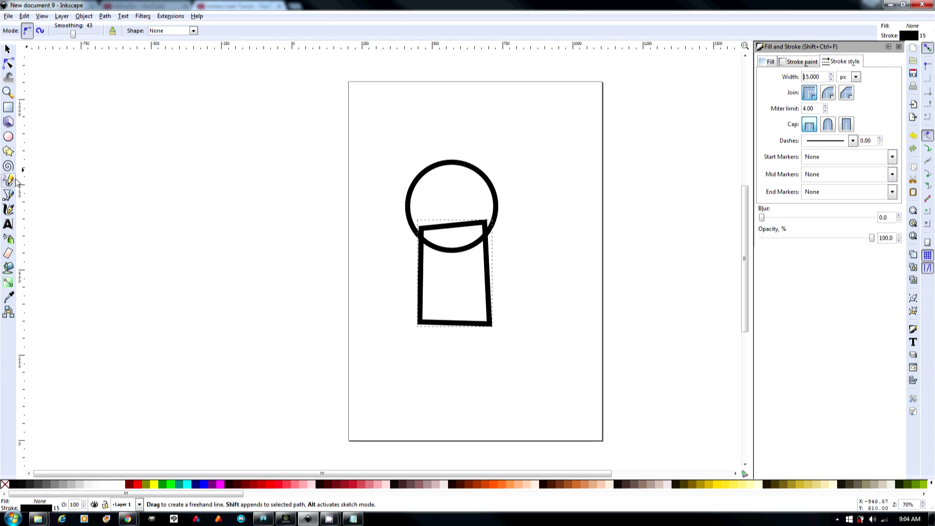
# Step: Undo a test squiggle, then draw straight left and right arms out from the body's sides
pyautogui.moveTo(308, 210); pyautogui.dragTo(267, 244)
pyautogui.moveTo(321, 365); pyautogui.dragTo(331, 368)
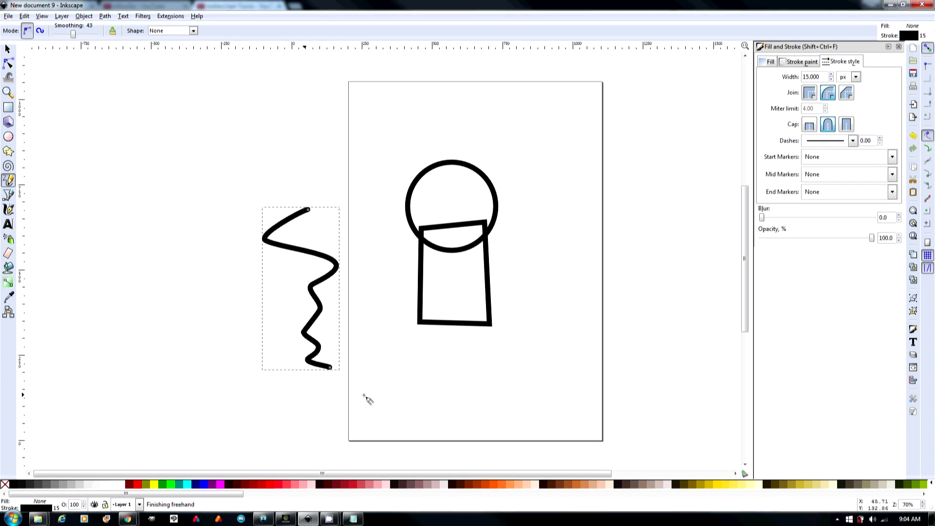
pyautogui.hotkey('ctrl', 'z')
pyautogui.keyDown('ctrl'); pyautogui.scroll(2, 433, 258); pyautogui.keyUp('ctrl')
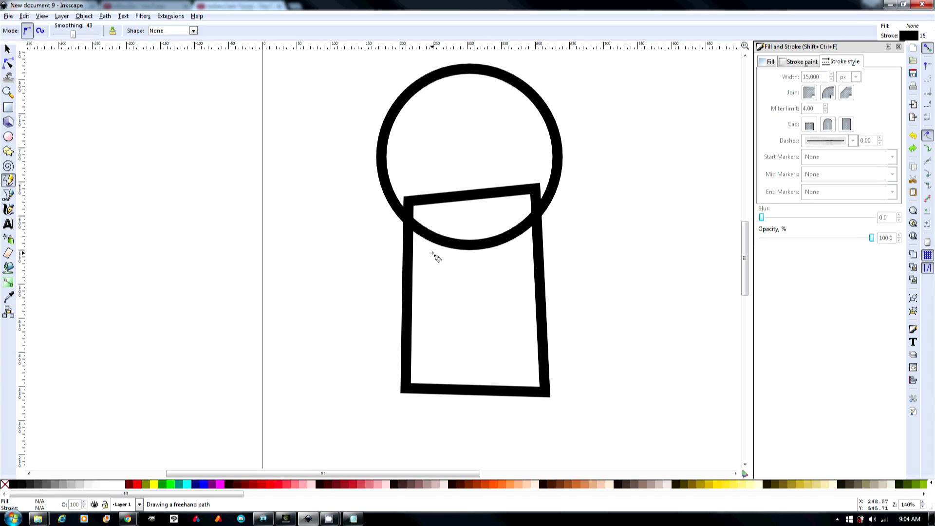
pyautogui.keyDown('ctrl'); pyautogui.scroll(-3, 436, 257); pyautogui.keyUp('ctrl')
pyautogui.keyDown('ctrl'); pyautogui.scroll(3, 436, 257); pyautogui.keyUp('ctrl')
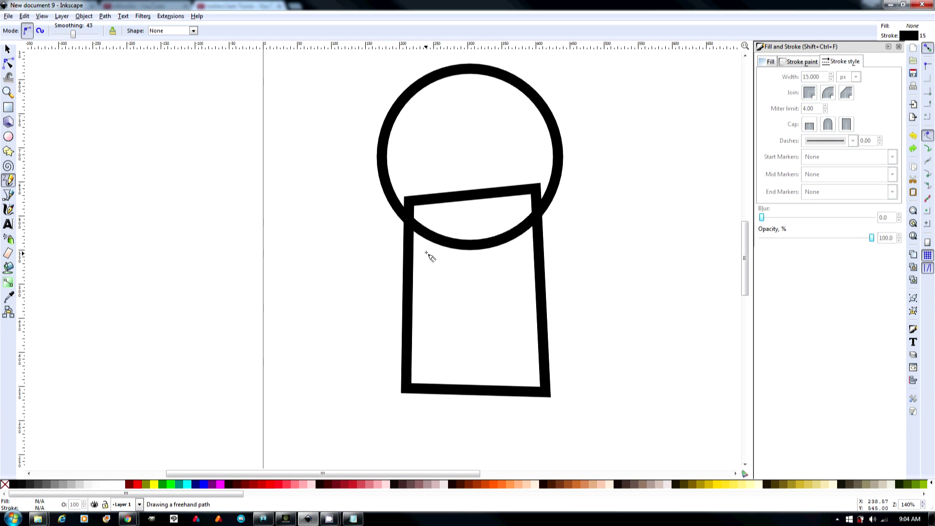
pyautogui.moveTo(416, 253); pyautogui.dragTo(301, 253)
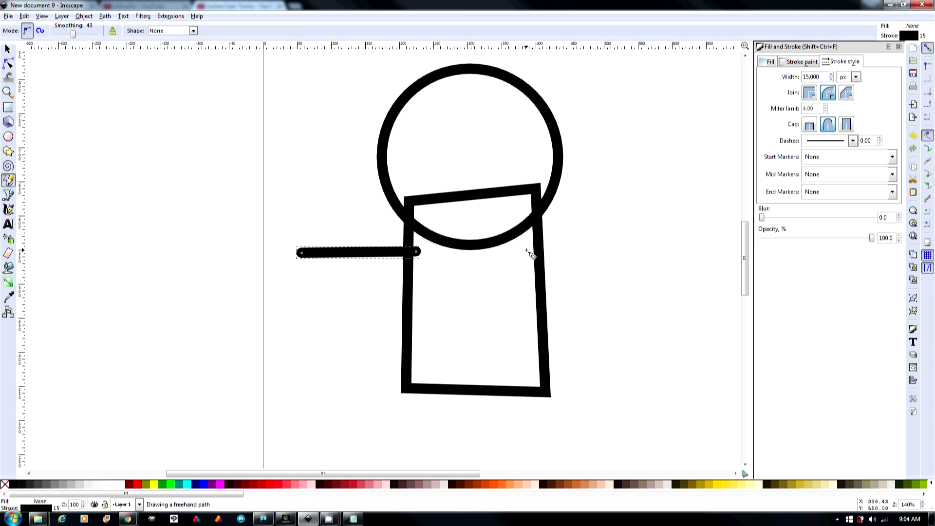
pyautogui.moveTo(526, 252); pyautogui.dragTo(645, 250)
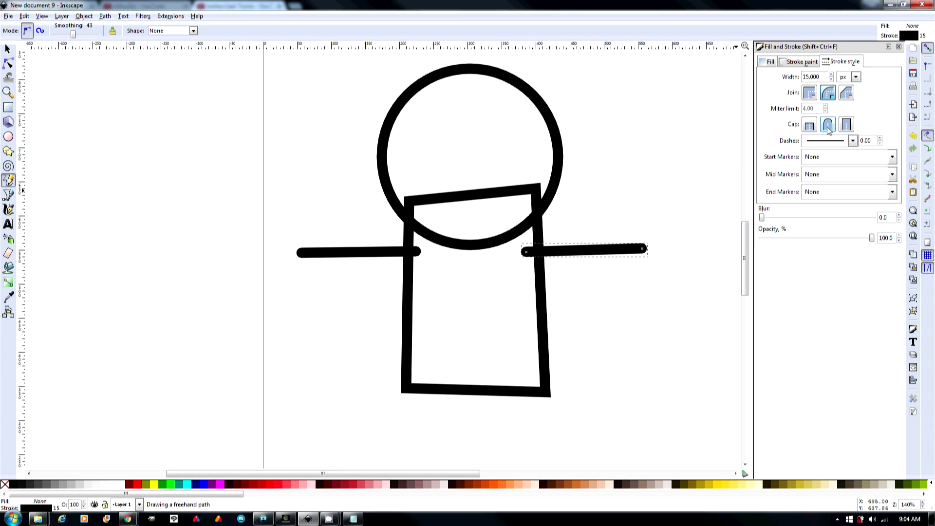
# Step: Draw two straight legs down from the bottom of the body
pyautogui.scroll(-3, 560, 269)
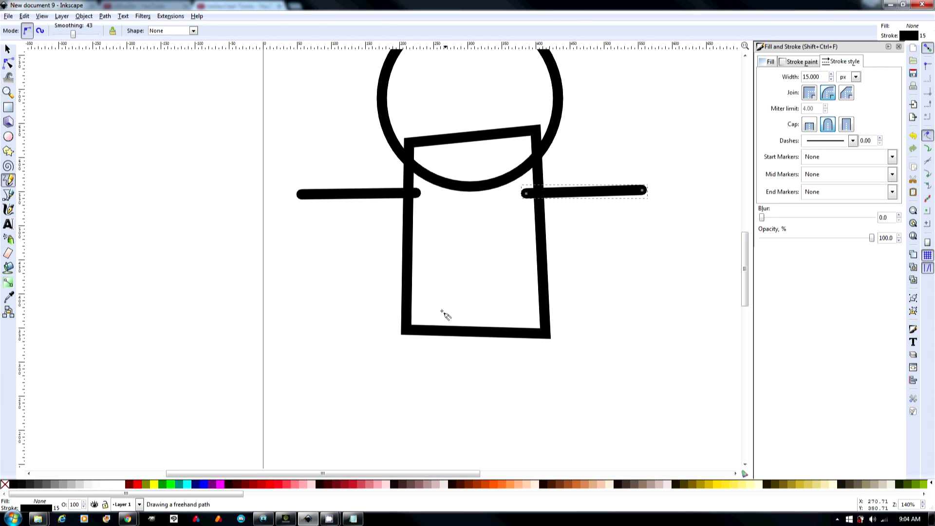
pyautogui.moveTo(425, 317); pyautogui.dragTo(419, 465)
pyautogui.moveTo(526, 318); pyautogui.dragTo(525, 464)
pyautogui.scroll(-2, 572, 246)
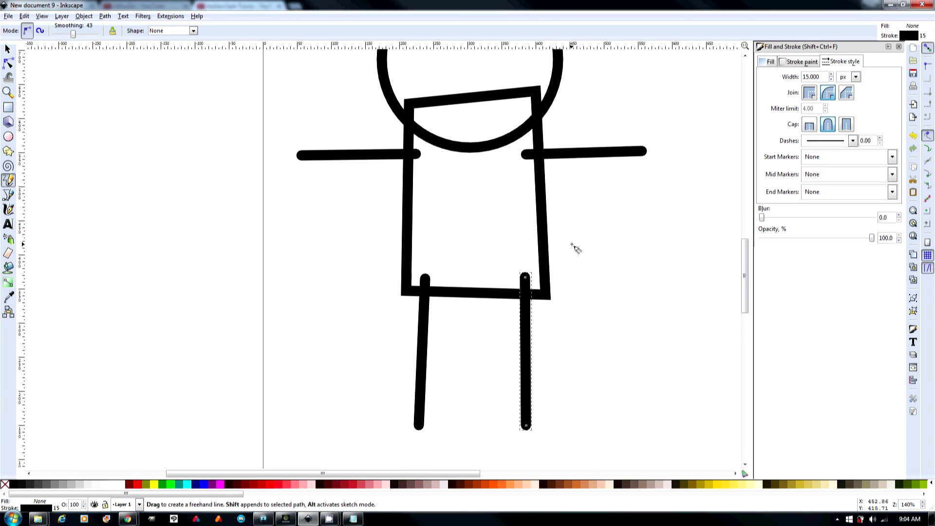
pyautogui.keyDown('ctrl'); pyautogui.scroll(-2, 546, 246); pyautogui.keyUp('ctrl')
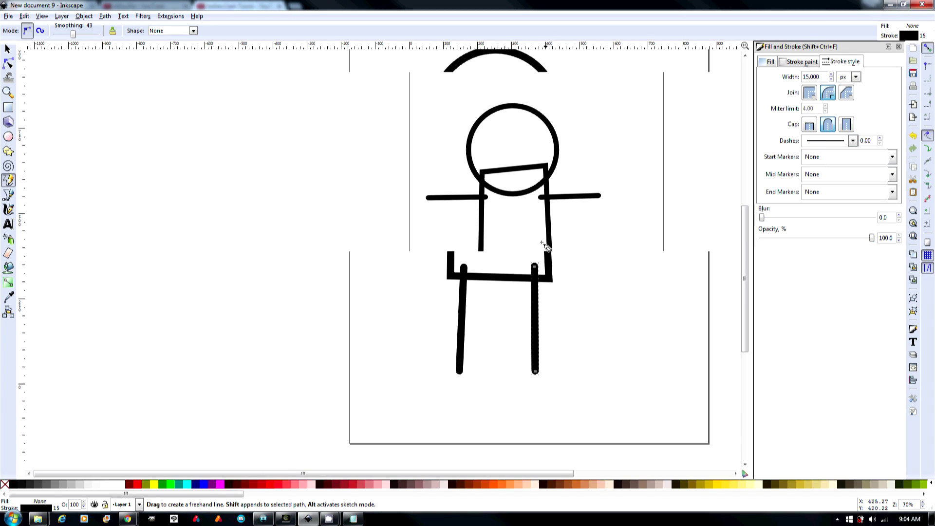
pyautogui.click(8, 49)
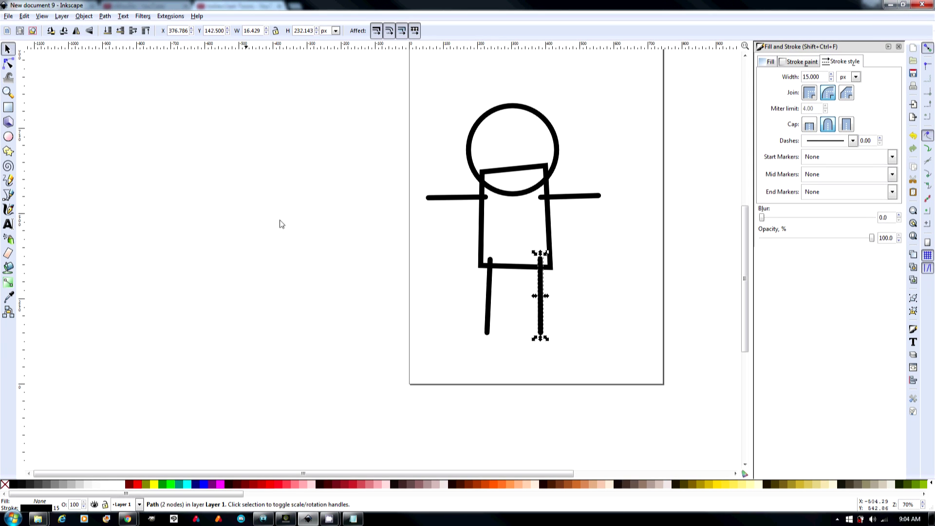
# Step: Fill the body shape olive green, replacing an initial dark brown
pyautogui.click(487, 268)
pyautogui.click(515, 268)
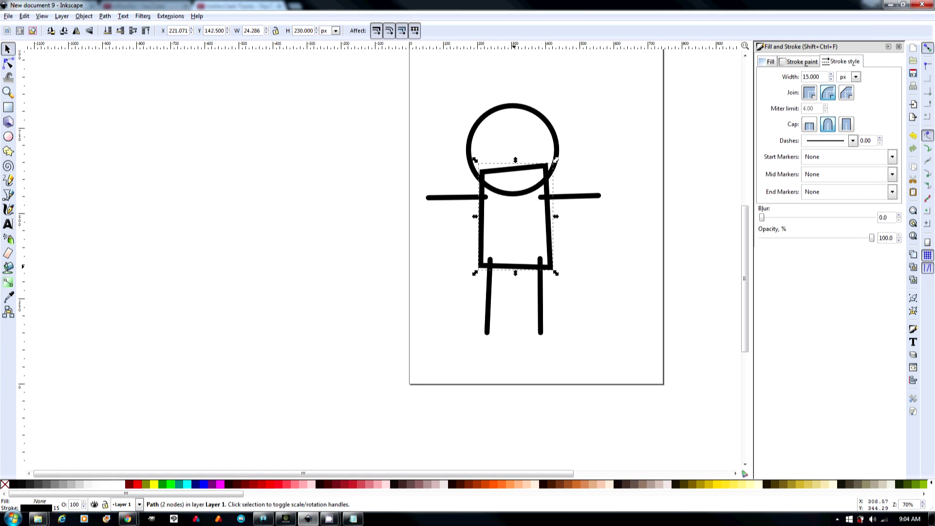
pyautogui.click(413, 484)
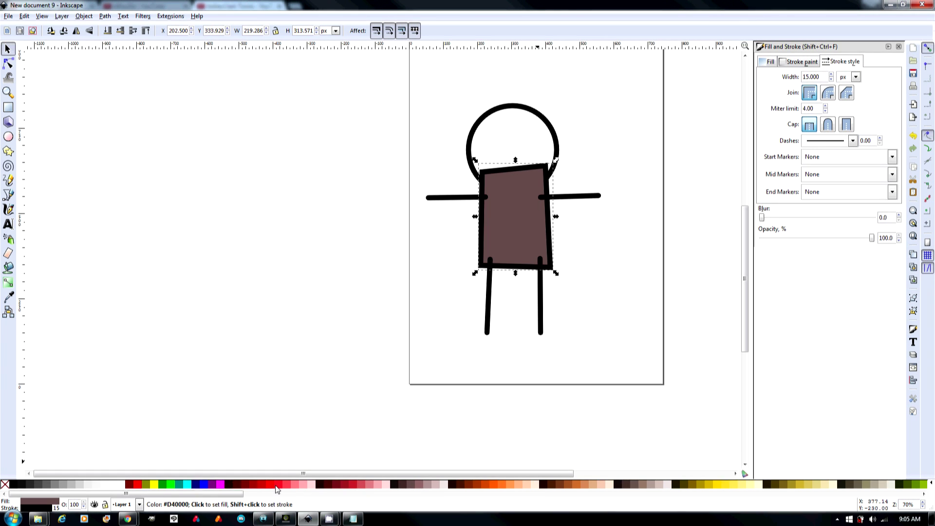
pyautogui.click(149, 485)
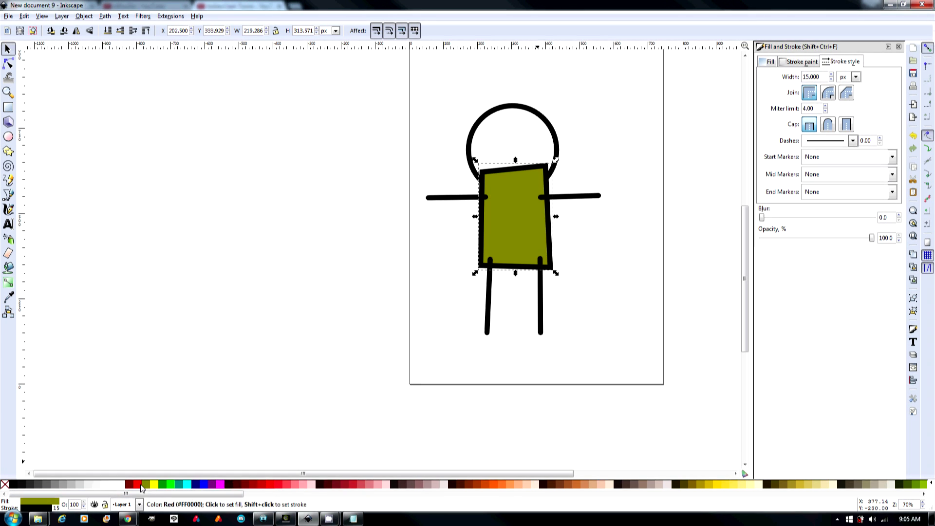
# Step: Fill the head peach and lower the body behind it with Page Down
pyautogui.click(470, 148)
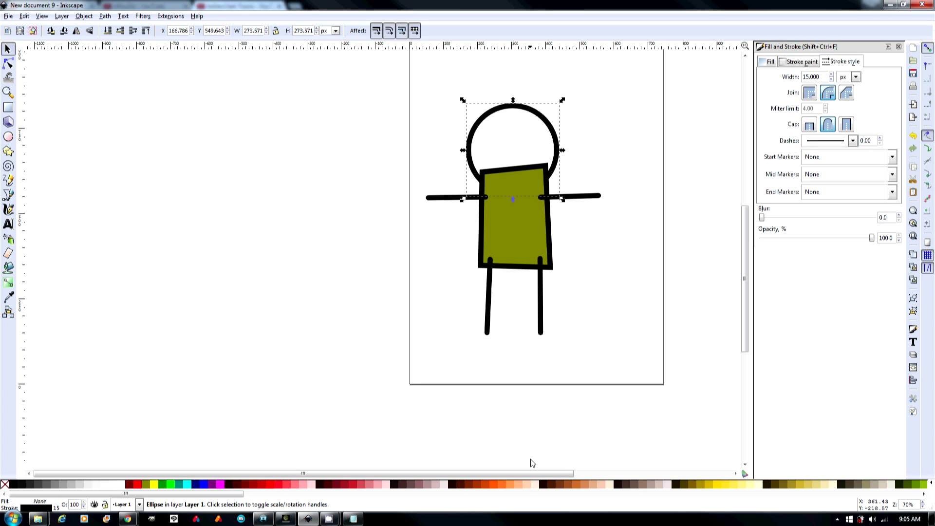
pyautogui.click(526, 485)
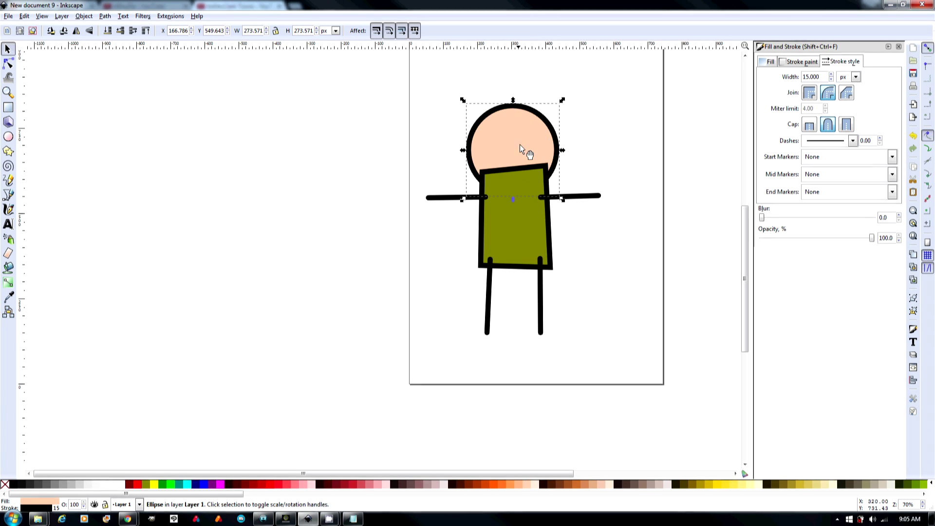
pyautogui.click(529, 229)
pyautogui.press('pagedown')
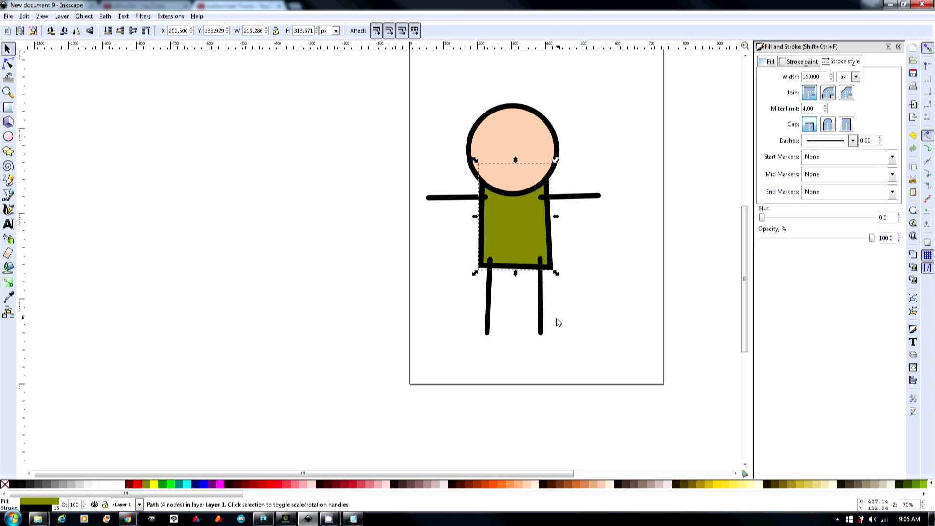
pyautogui.click(540, 319)
pyautogui.click(489, 316)
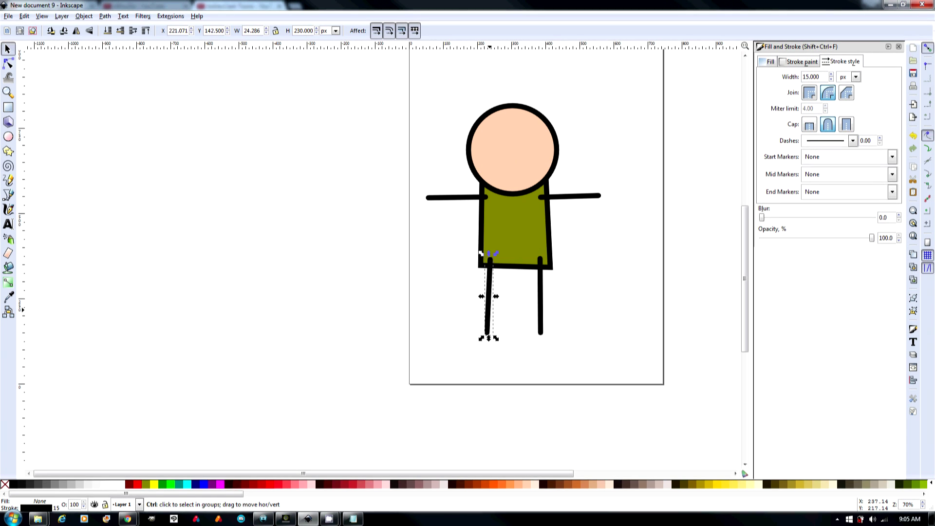
pyautogui.keyDown('shift'); pyautogui.click(541, 308); pyautogui.keyUp('shift')
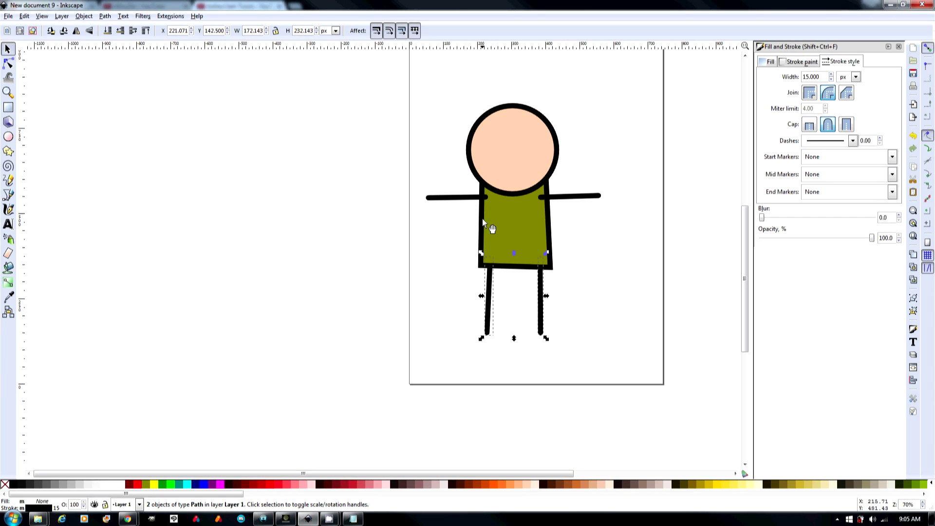
pyautogui.click(465, 200)
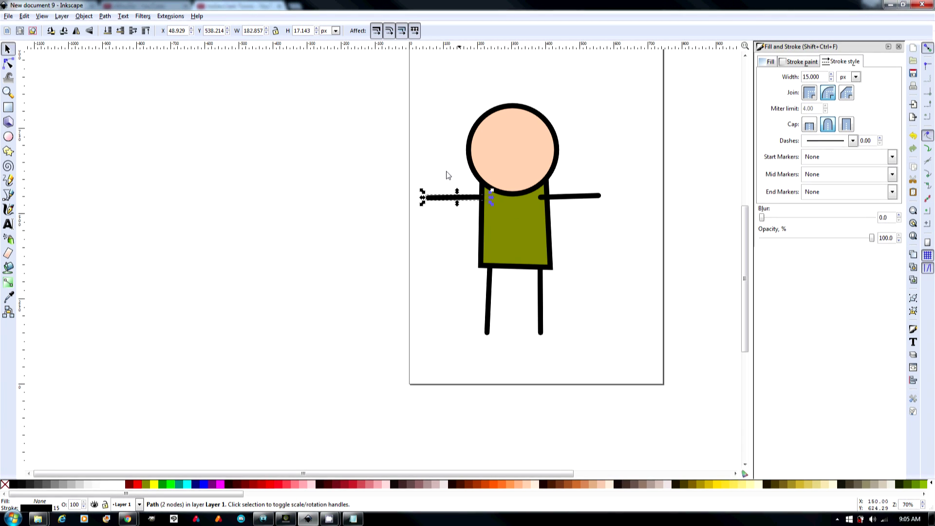
pyautogui.click(8, 63)
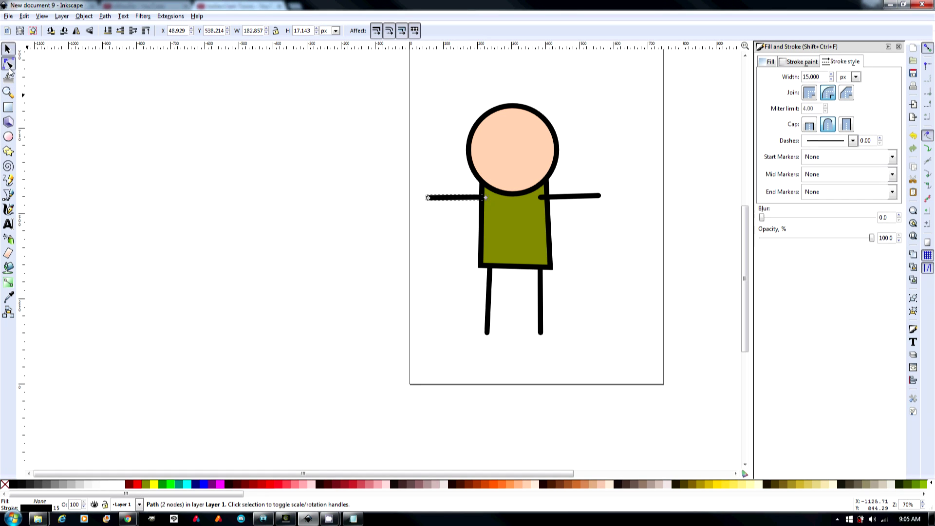
# Step: Add a node to the left arm and angle its inner end toward the shoulder
pyautogui.scroll(3, 435, 217)
pyautogui.doubleClick(434, 166)
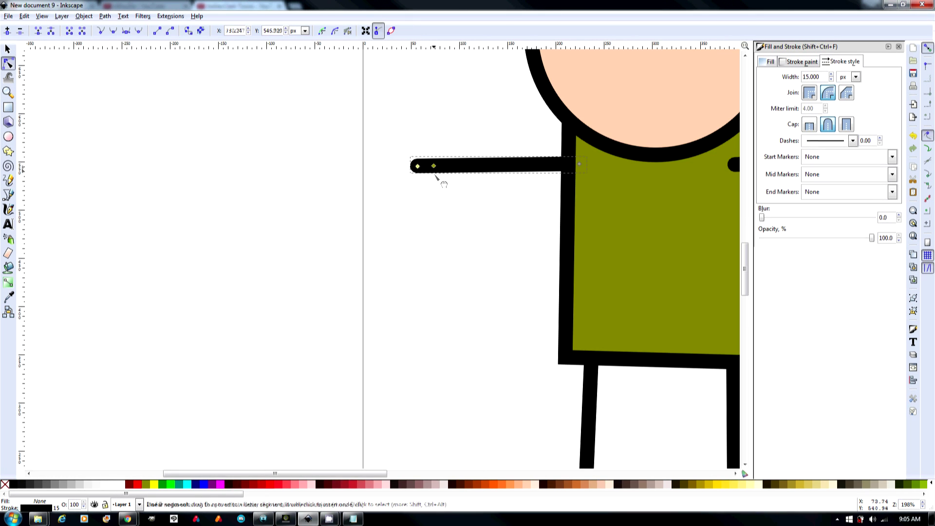
pyautogui.moveTo(417, 166)
pyautogui.mouseDown()
pyautogui.moveTo(413, 176)
pyautogui.moveTo(413, 157)
pyautogui.moveTo(415, 167)
pyautogui.mouseUp()
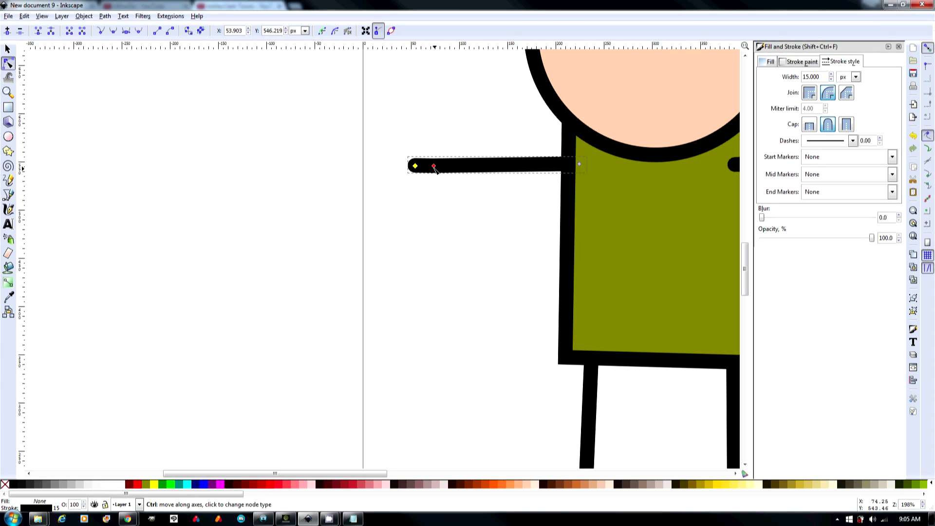
pyautogui.moveTo(431, 167)
pyautogui.mouseDown()
pyautogui.moveTo(460, 74)
pyautogui.moveTo(566, 64)
pyautogui.moveTo(511, 73)
pyautogui.moveTo(463, 103)
pyautogui.moveTo(515, 76)
pyautogui.moveTo(444, 93)
pyautogui.moveTo(442, 168)
pyautogui.moveTo(429, 180)
pyautogui.mouseUp()
pyautogui.scroll(-1, 520, 201)
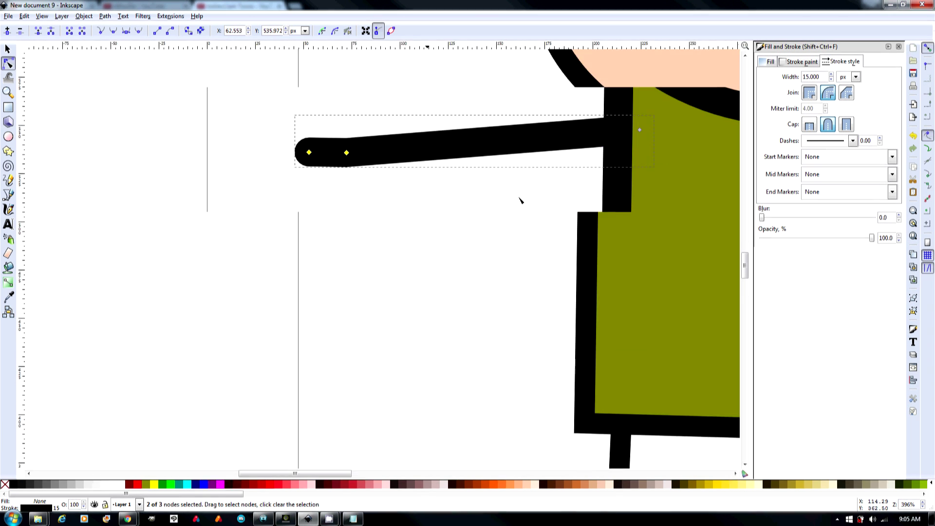
pyautogui.moveTo(321, 474); pyautogui.dragTo(457, 474)
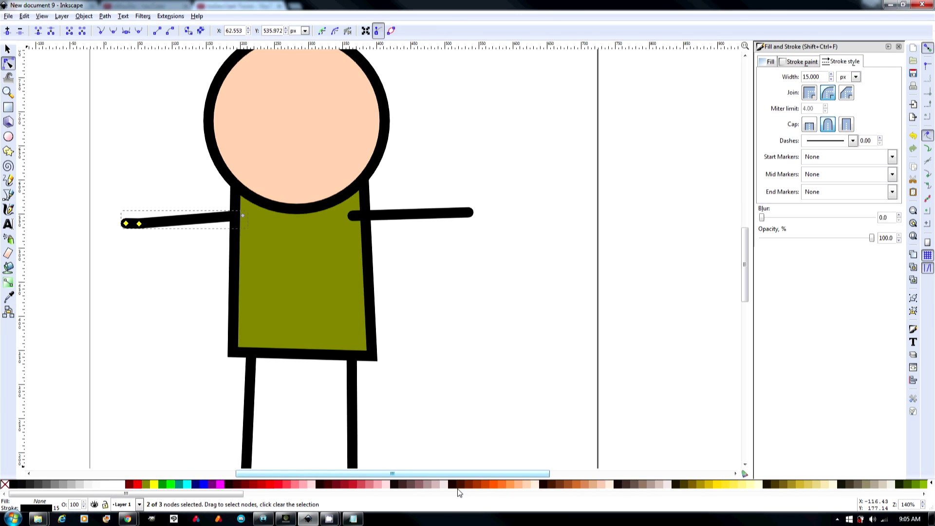
# Step: Bend the right arm at its middle and raise the hand up over the head
pyautogui.click(454, 212)
pyautogui.click(452, 214)
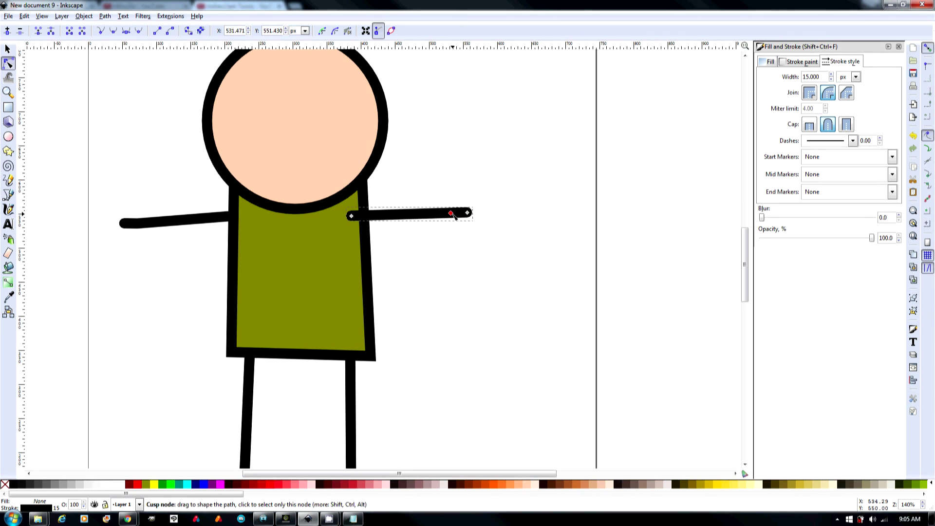
pyautogui.moveTo(451, 214); pyautogui.dragTo(450, 217)
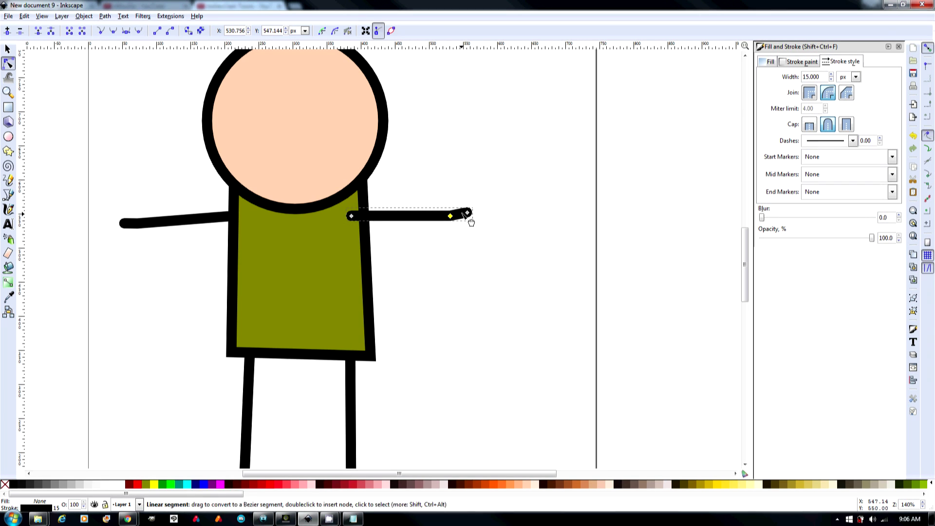
pyautogui.click(468, 214)
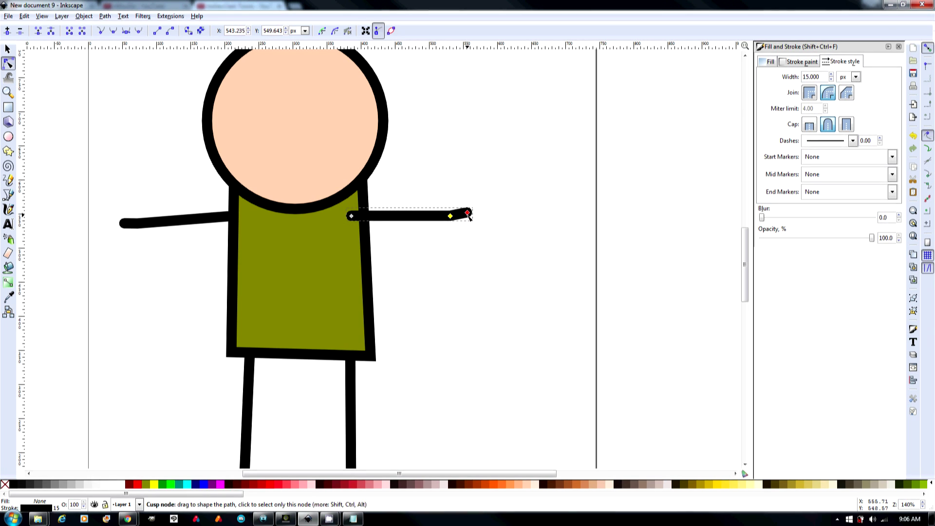
pyautogui.moveTo(468, 214); pyautogui.dragTo(373, 100)
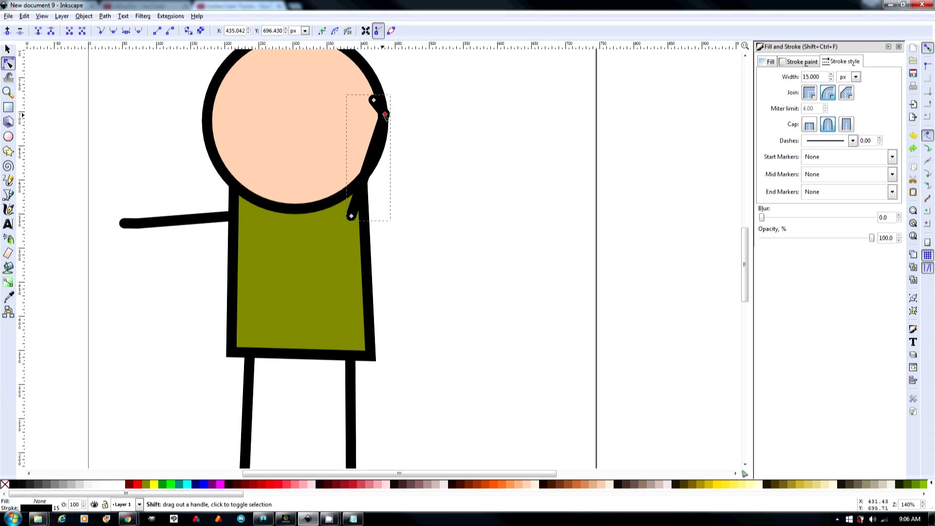
pyautogui.click(374, 100)
pyautogui.keyDown('shift'); pyautogui.click(385, 114); pyautogui.keyUp('shift')
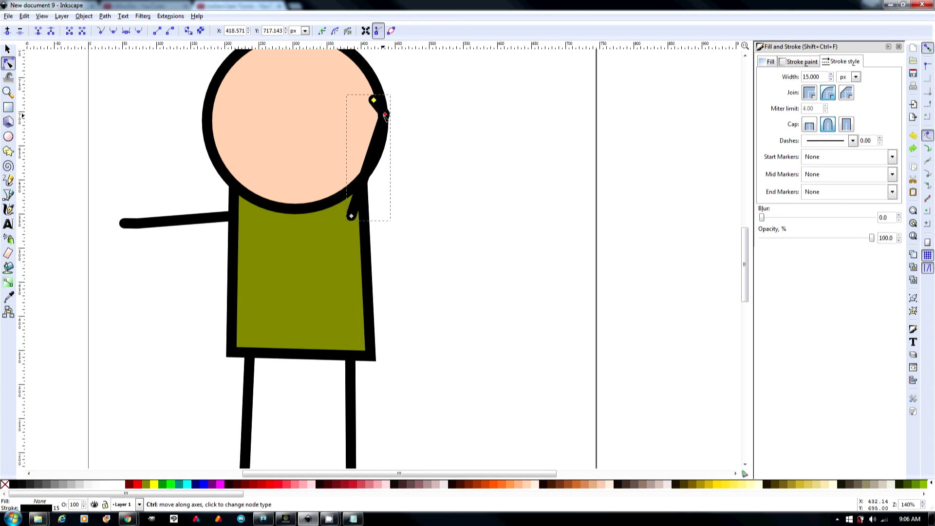
pyautogui.moveTo(375, 102); pyautogui.dragTo(349, 79)
# Step: Curve the upper arm outward and settle the hand against the side of the head
pyautogui.click(364, 153)
pyautogui.moveTo(364, 156); pyautogui.dragTo(398, 145)
pyautogui.click(349, 79)
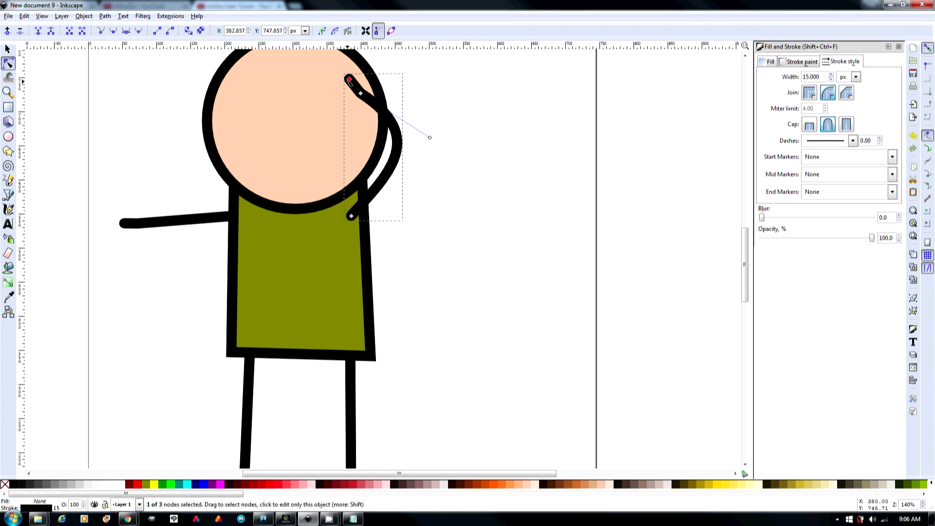
pyautogui.moveTo(349, 80); pyautogui.dragTo(364, 95)
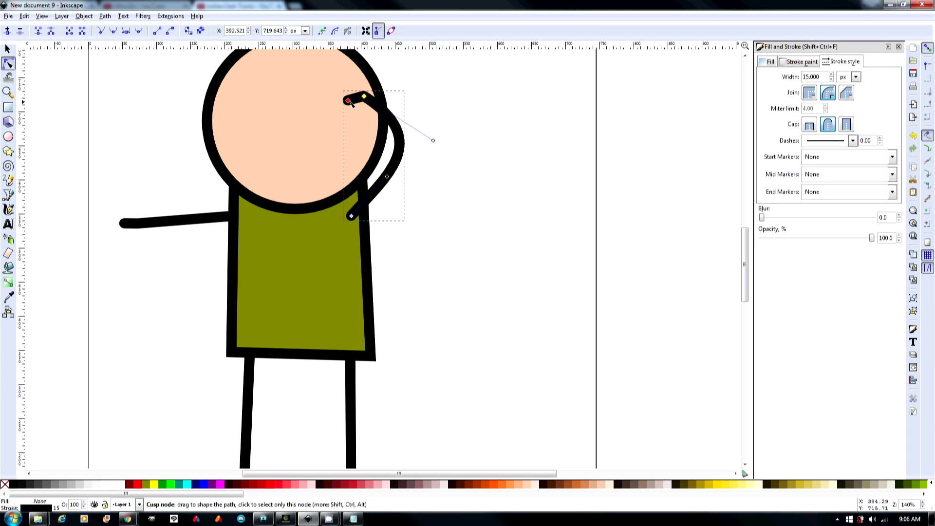
pyautogui.moveTo(350, 103)
pyautogui.mouseDown()
pyautogui.moveTo(353, 83)
pyautogui.moveTo(372, 125)
pyautogui.moveTo(370, 90)
pyautogui.moveTo(343, 97)
pyautogui.moveTo(359, 118)
pyautogui.mouseUp()
pyautogui.scroll(-4, 341, 286)
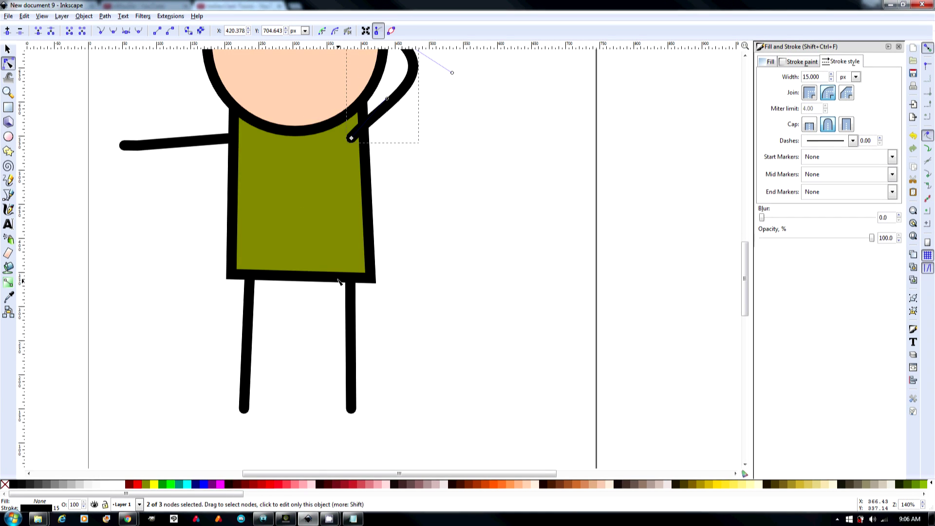
pyautogui.scroll(6, 340, 271)
pyautogui.scroll(-1, 329, 274)
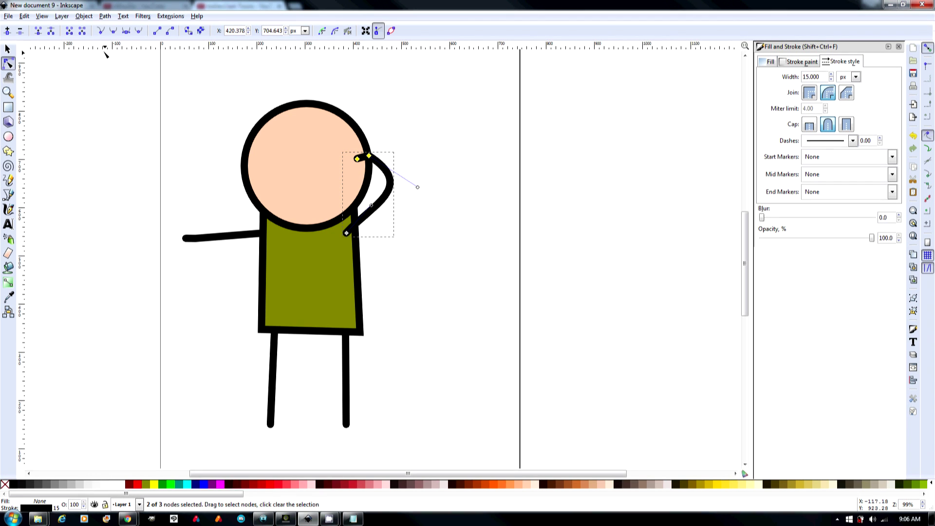
# Step: Open Export Bitmap, choose the Drawing area, and close it without exporting
pyautogui.click(8, 17)
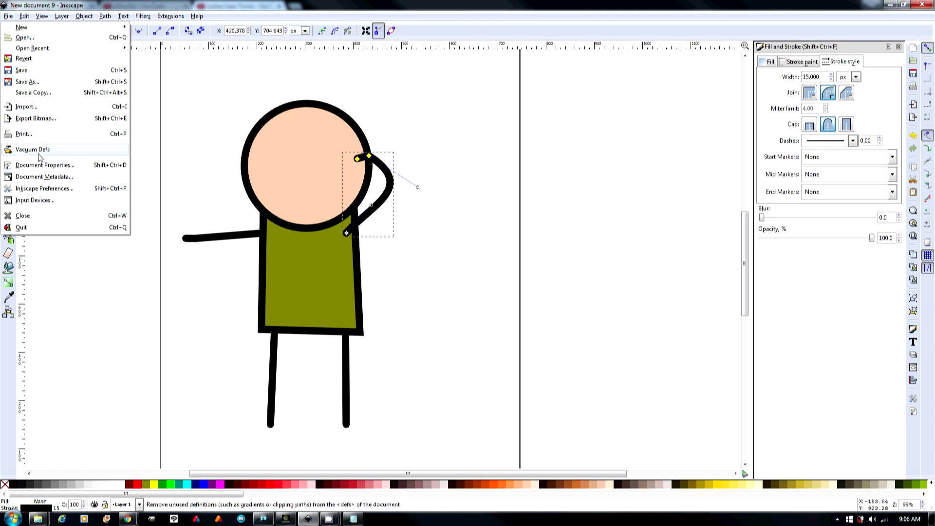
pyautogui.click(30, 122)
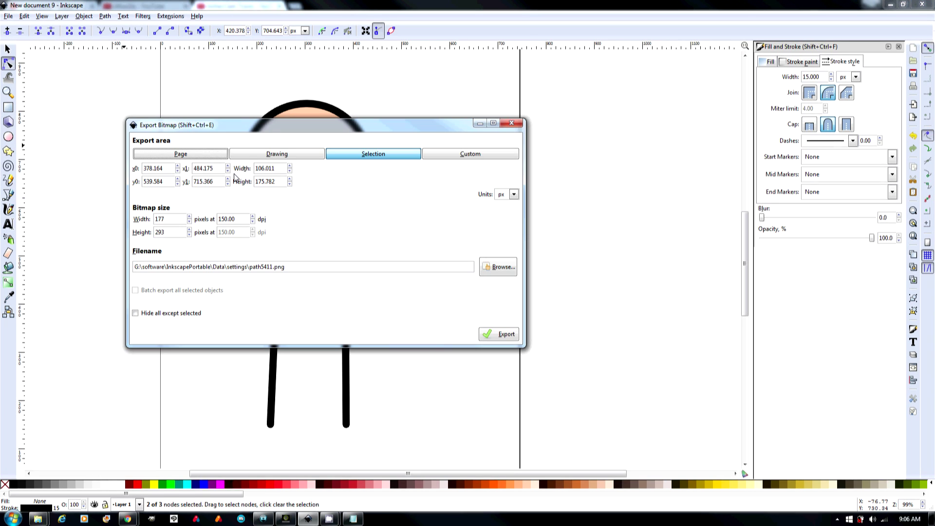
pyautogui.click(276, 155)
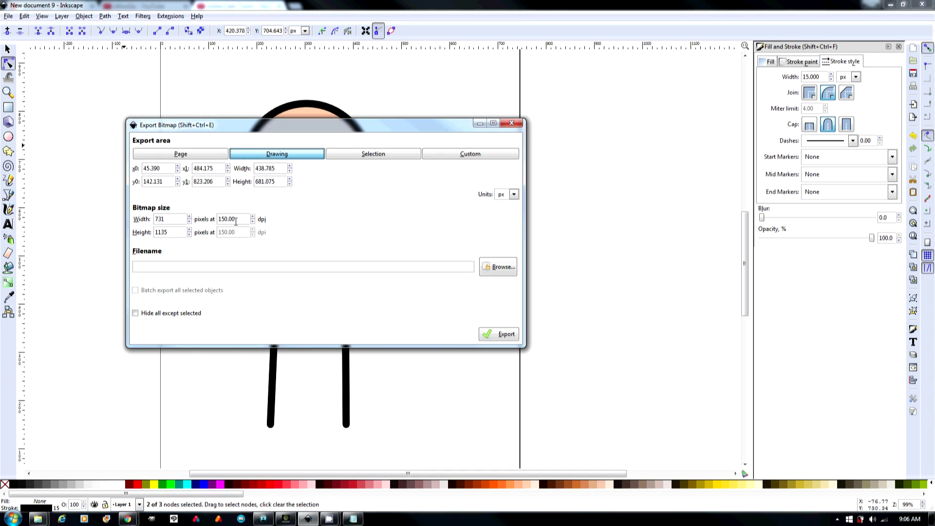
pyautogui.click(513, 124)
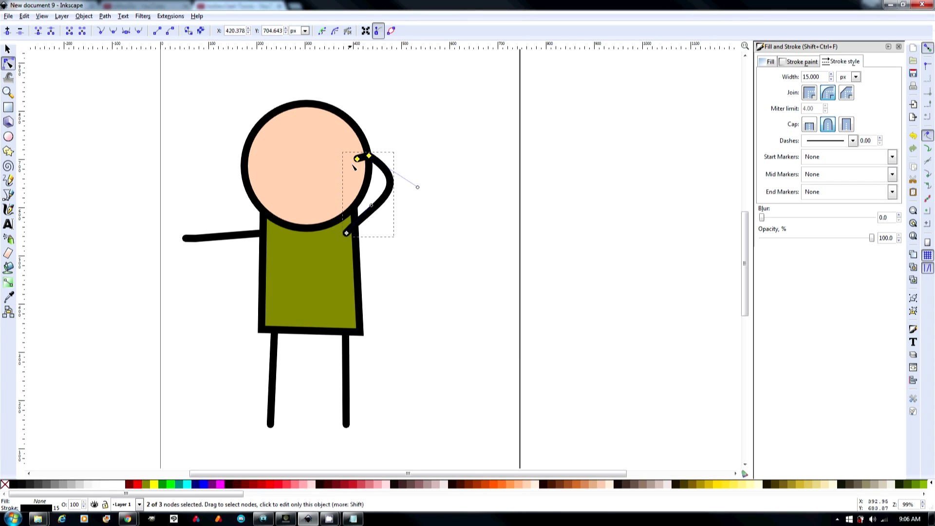
# Step: Lift the hand tip slightly higher, then recheck Export Bitmap's Drawing area and close it
pyautogui.moveTo(357, 182); pyautogui.dragTo(358, 176)
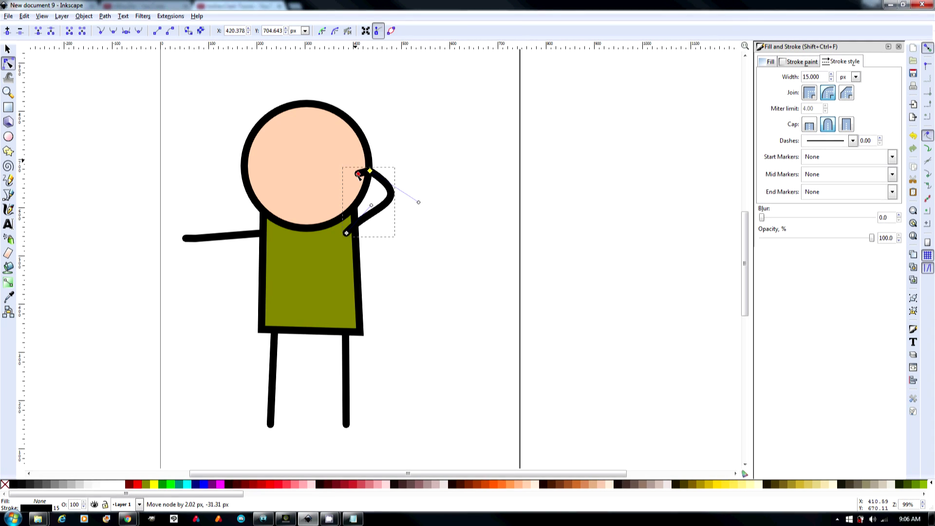
pyautogui.click(8, 16)
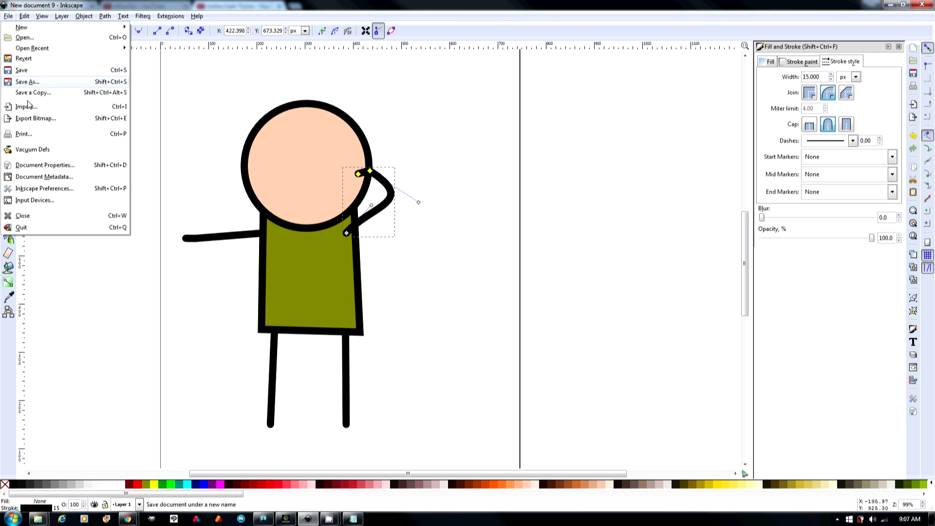
pyautogui.click(43, 134)
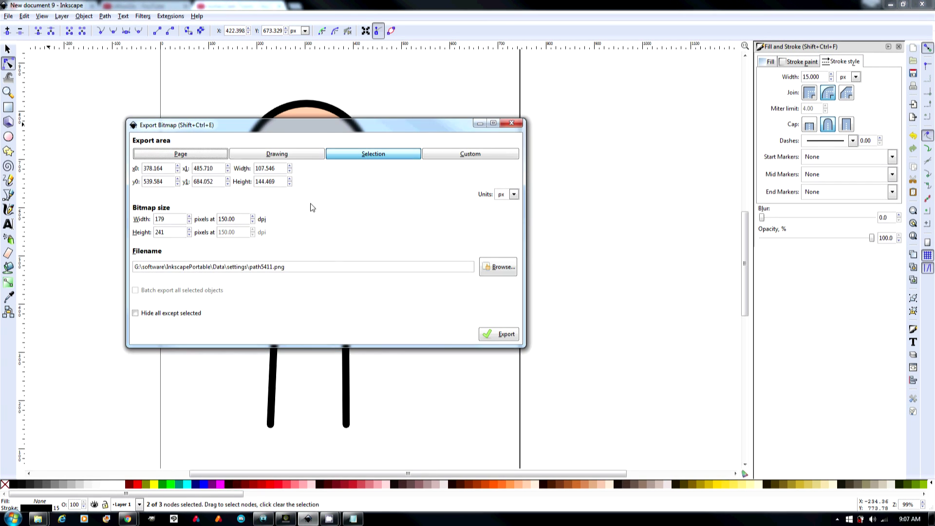
pyautogui.click(272, 153)
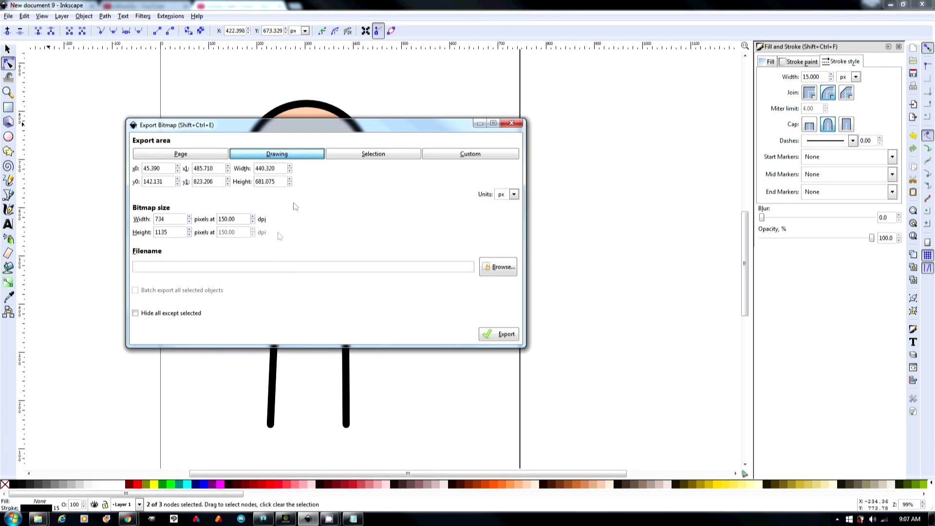
pyautogui.click(511, 123)
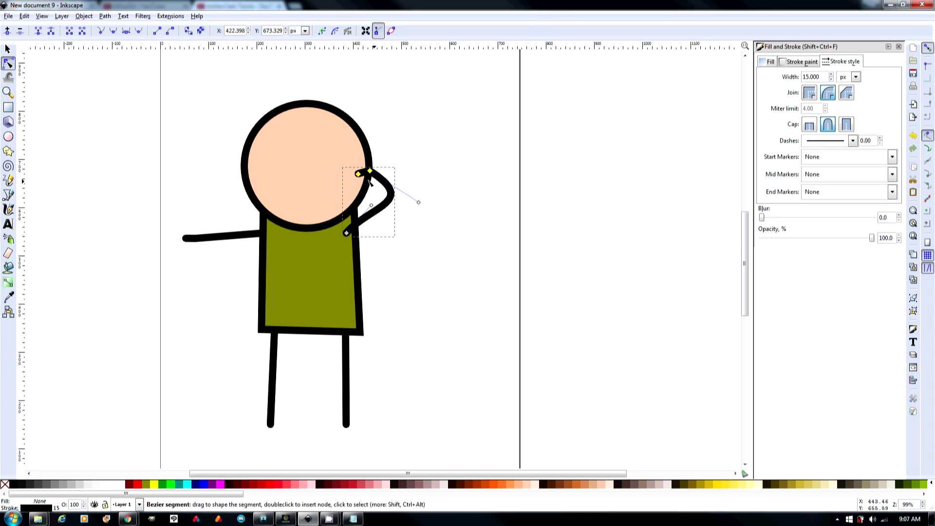
pyautogui.click(8, 136)
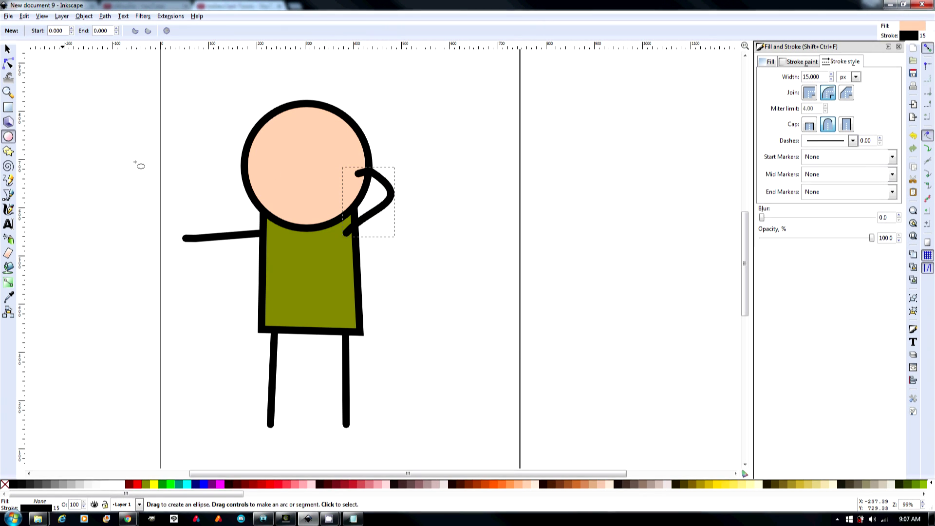
# Step: Draw a small oval eye on the face's upper left with a 3 px outline
pyautogui.moveTo(255, 153); pyautogui.dragTo(272, 173)
pyautogui.click(828, 93)
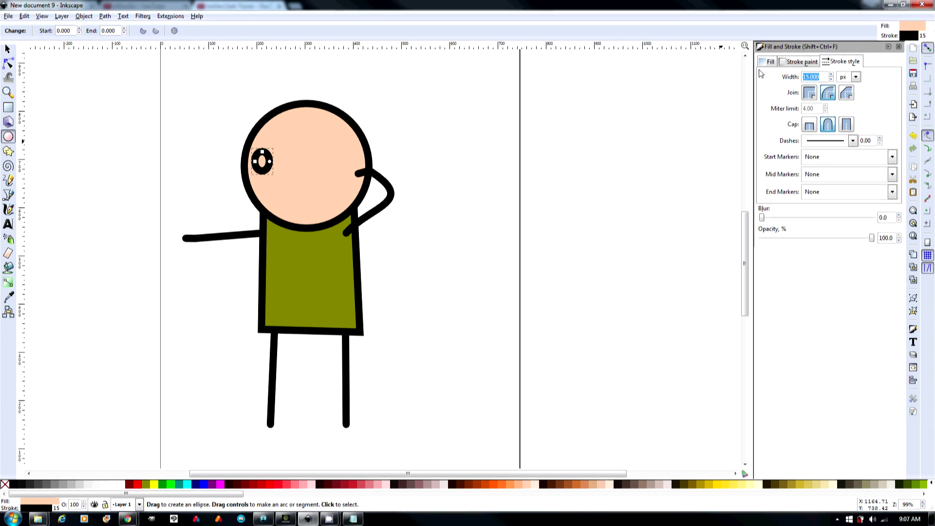
pyautogui.press('Return')
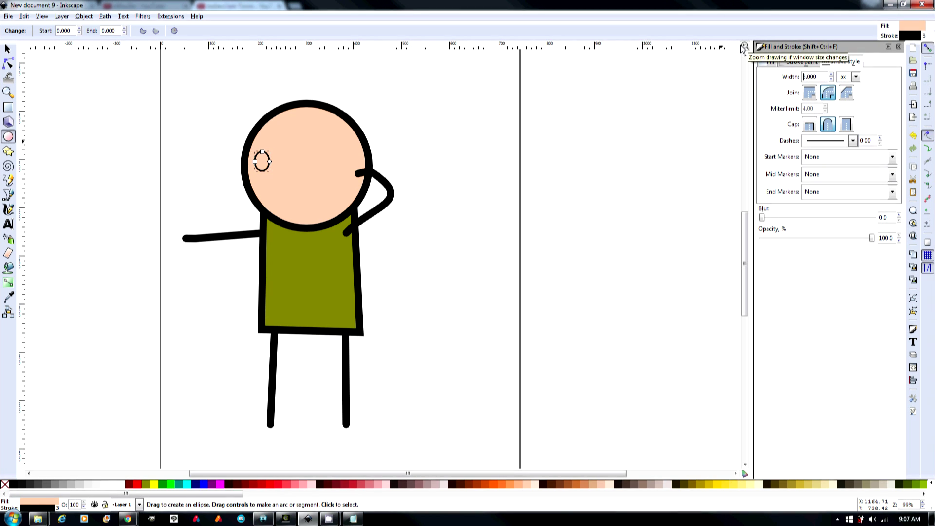
pyautogui.scroll(2, 247, 172)
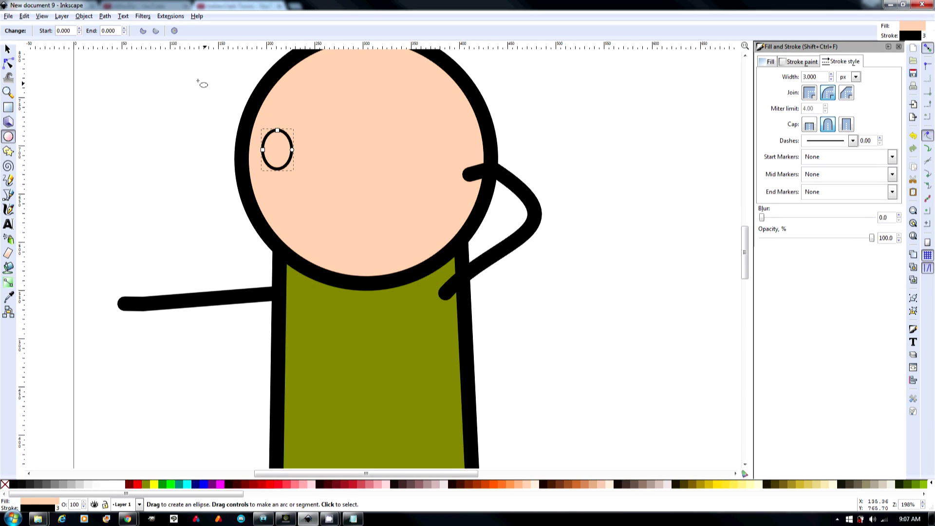
# Step: Duplicate the eye, move the copy right as the second eye, and select both
pyautogui.click(8, 49)
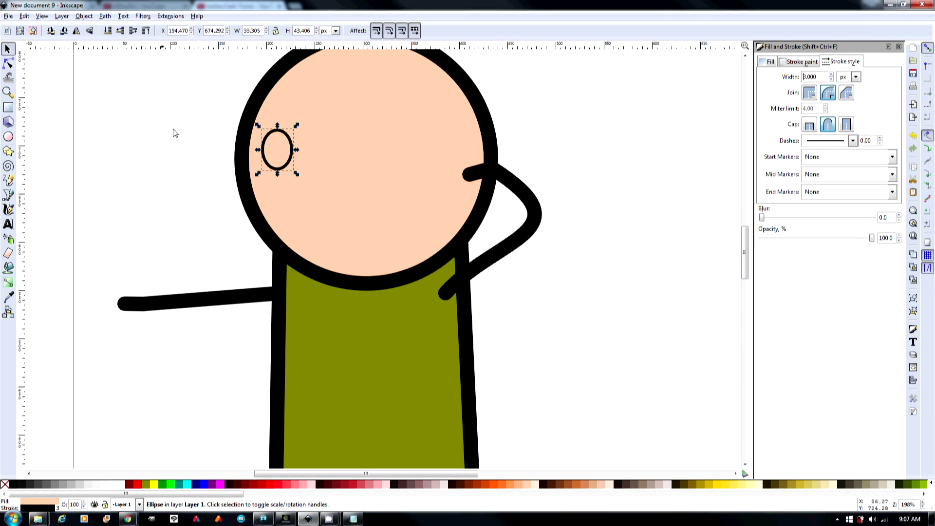
pyautogui.click(285, 166)
pyautogui.hotkey('ctrl', 'd')
pyautogui.moveTo(279, 149); pyautogui.dragTo(340, 139)
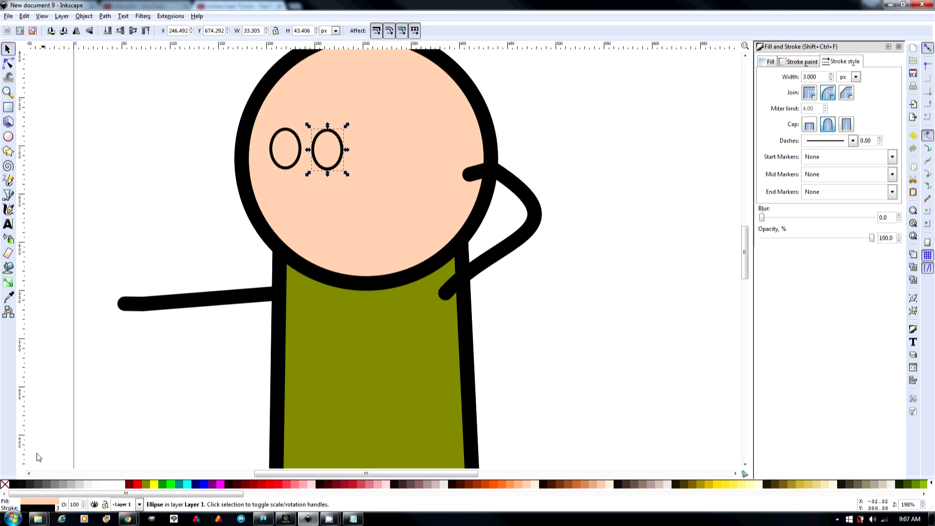
pyautogui.keyDown('shift'); pyautogui.click(295, 165); pyautogui.keyUp('shift')
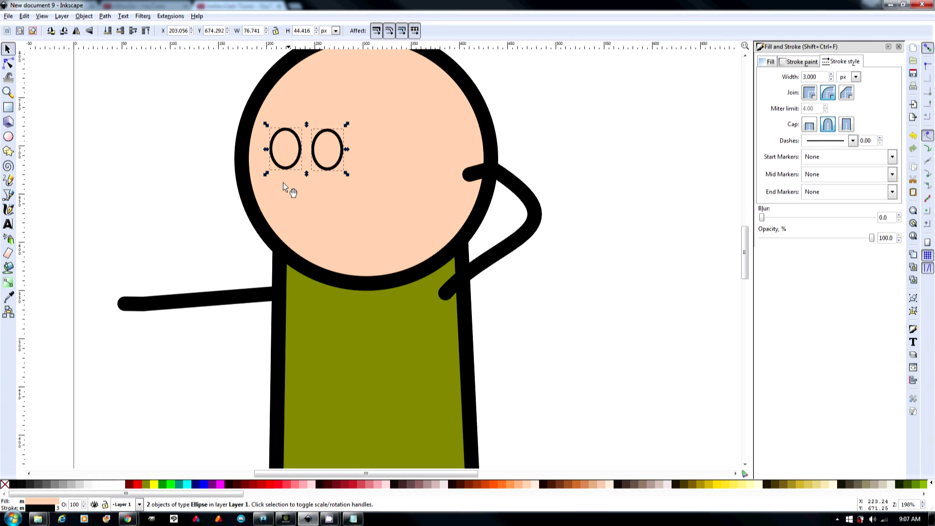
# Step: Try red outlines and white fill on both eyes, ending with black outlines and solid black fill
pyautogui.click(14, 484)
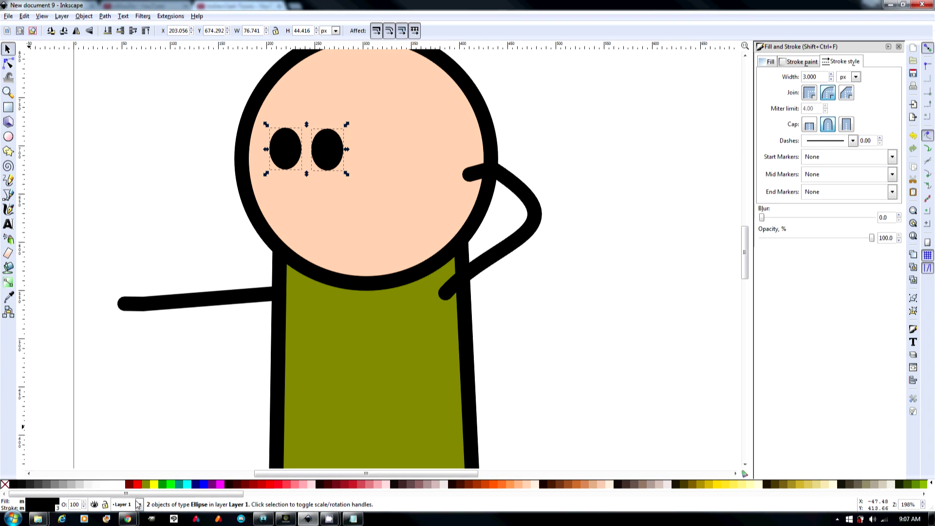
pyautogui.press('shift')
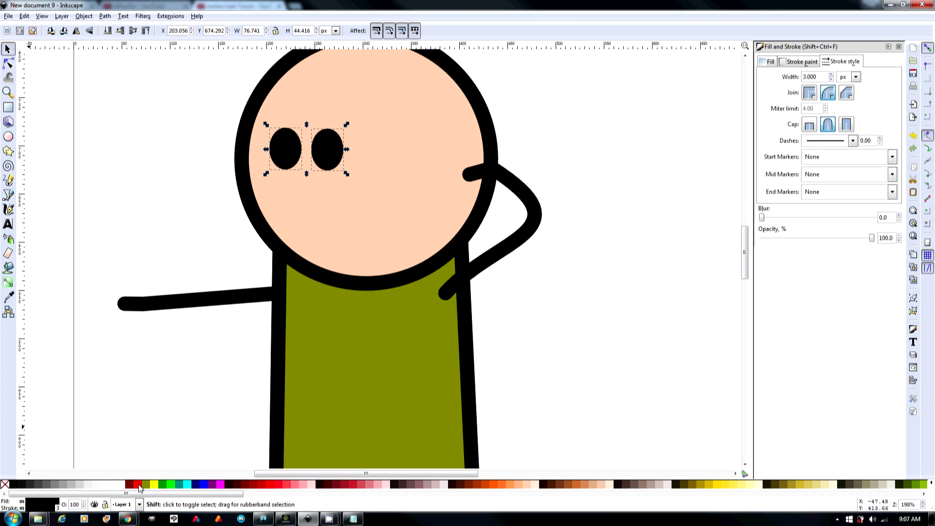
pyautogui.keyDown('shift'); pyautogui.click(138, 488); pyautogui.keyUp('shift')
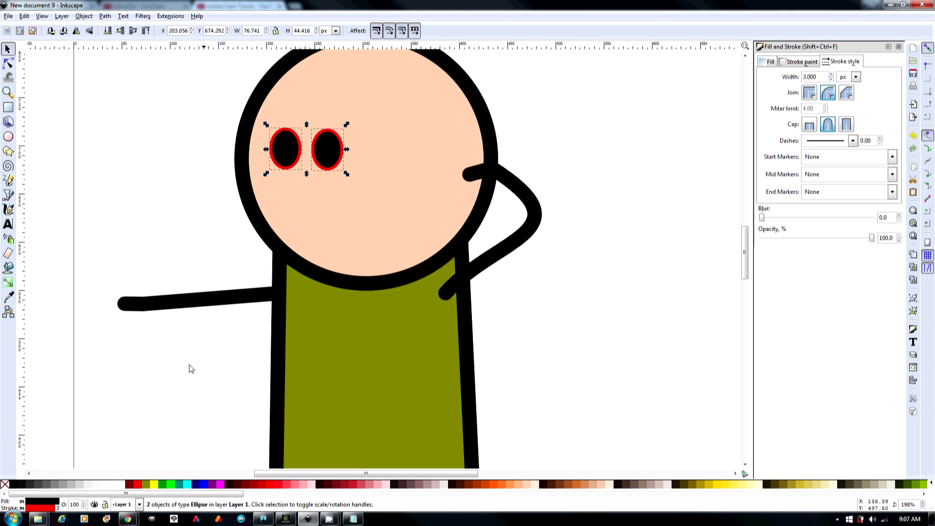
pyautogui.keyDown('shift'); pyautogui.click(234, 487); pyautogui.keyUp('shift')
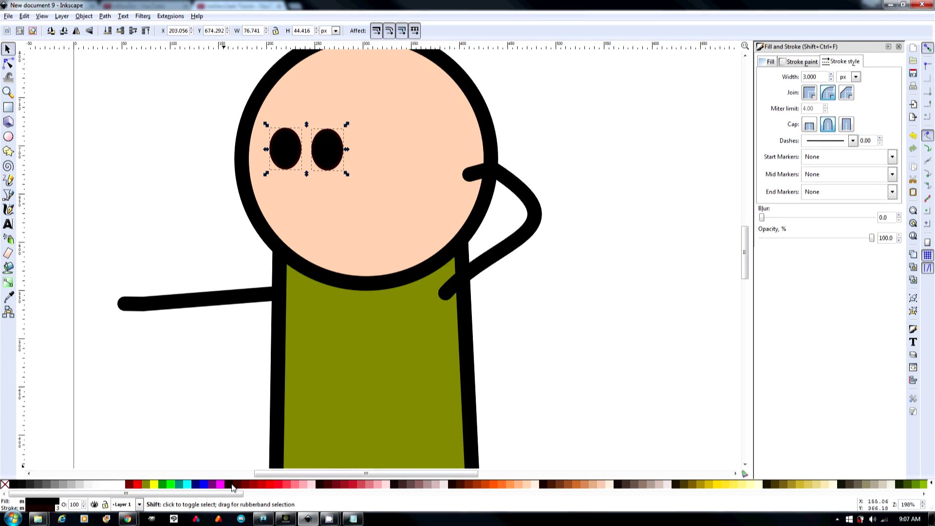
pyautogui.click(5, 484)
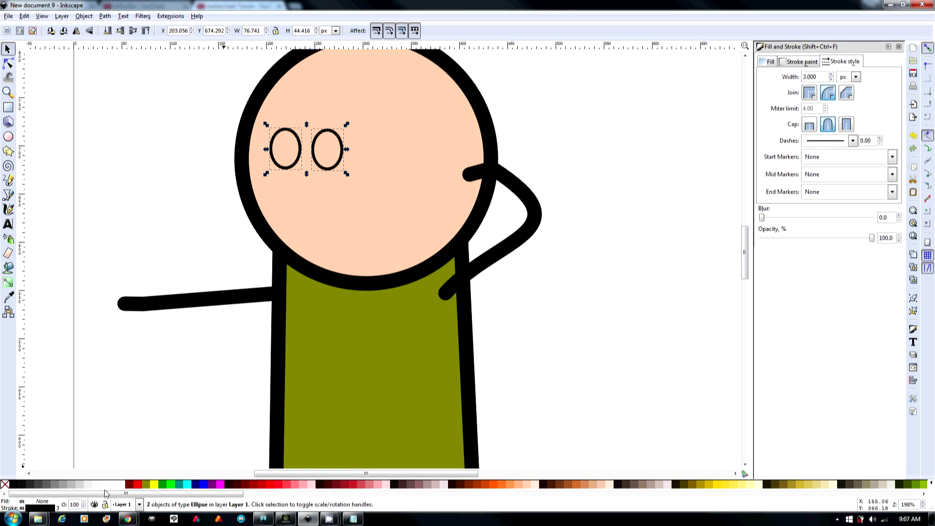
pyautogui.click(123, 484)
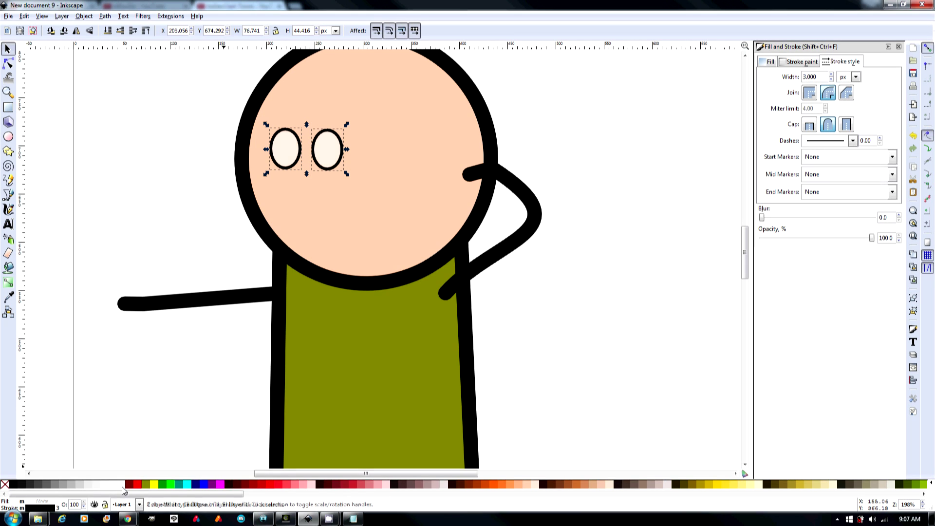
pyautogui.click(17, 485)
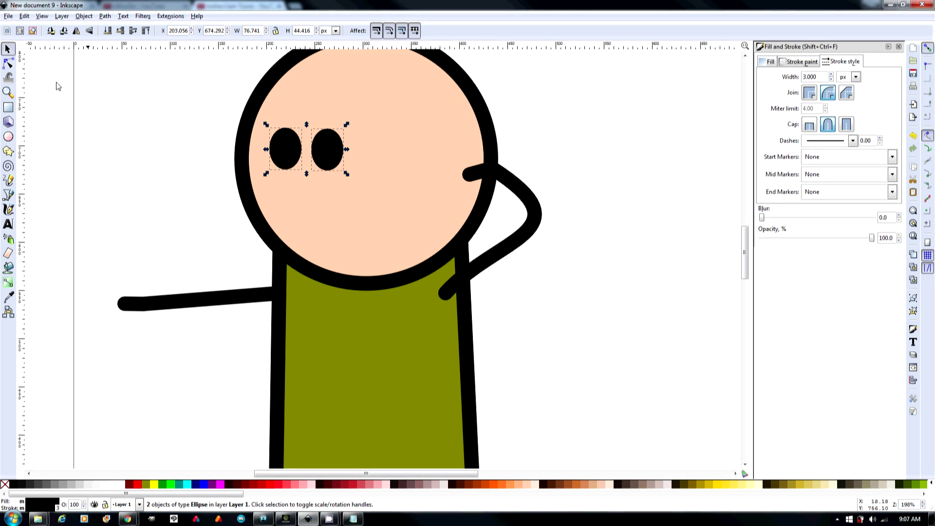
pyautogui.click(9, 181)
pyautogui.scroll(2, 279, 126)
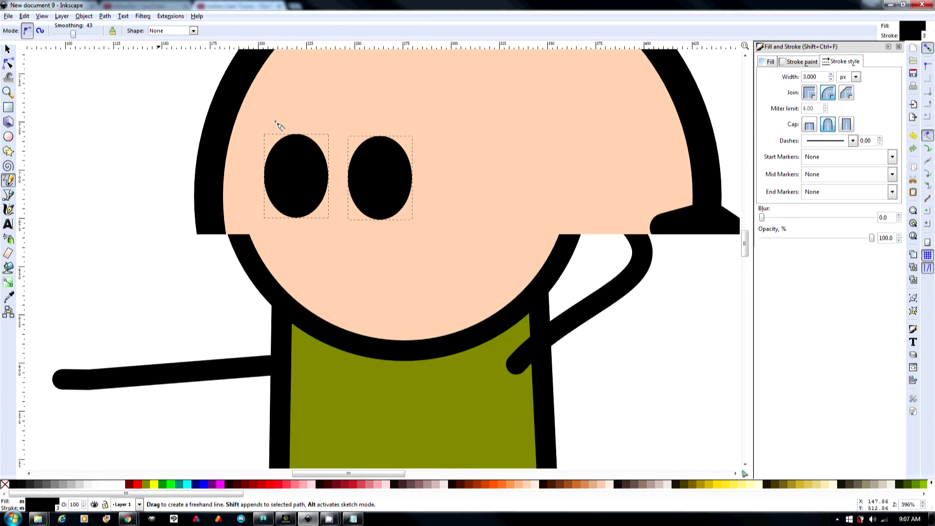
# Step: Draw a line above the left eye, bend it into an arch, remove its fill, and duplicate it
pyautogui.moveTo(255, 121); pyautogui.dragTo(327, 121)
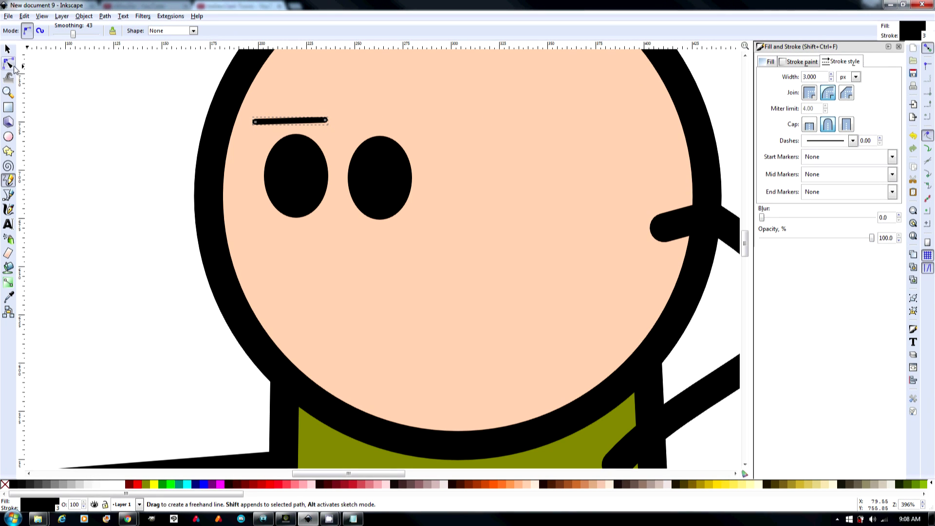
pyautogui.click(8, 64)
pyautogui.moveTo(294, 123); pyautogui.dragTo(291, 113)
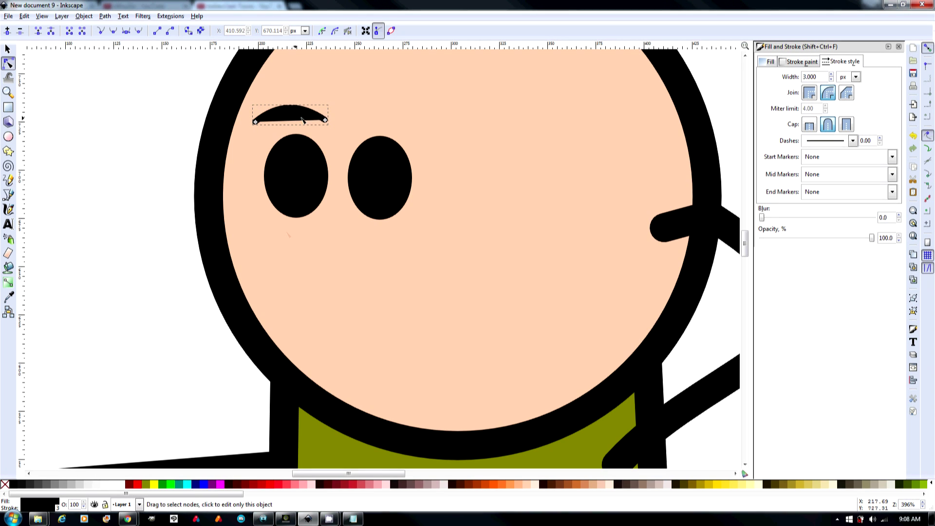
pyautogui.click(5, 484)
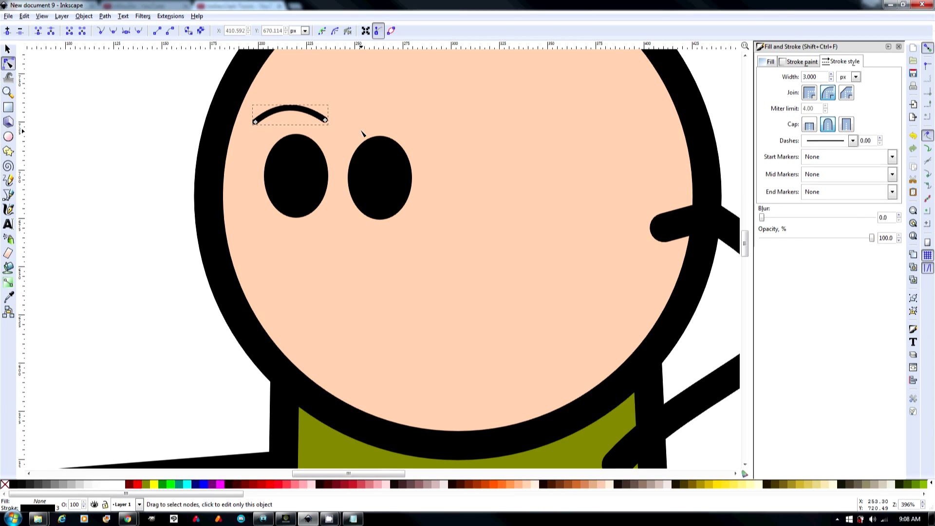
pyautogui.hotkey('ctrl', 'v')
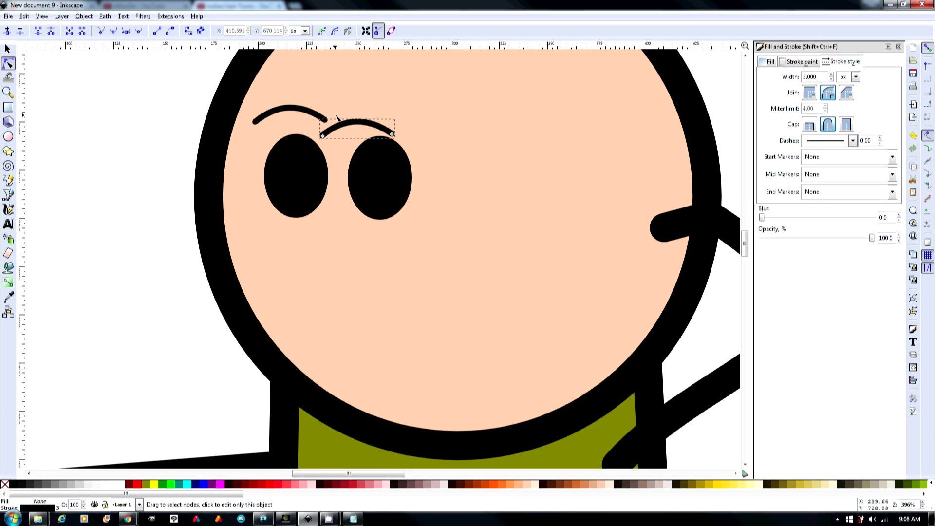
# Step: Place the eyebrow copy above the right eye, then move both eyes and eyebrows higher and further left
pyautogui.click(8, 50)
pyautogui.moveTo(374, 121); pyautogui.dragTo(395, 108)
pyautogui.keyDown('shift'); pyautogui.click(304, 113); pyautogui.keyUp('shift')
pyautogui.keyDown('shift'); pyautogui.click(359, 157); pyautogui.keyUp('shift')
pyautogui.keyDown('shift'); pyautogui.click(294, 168); pyautogui.keyUp('shift')
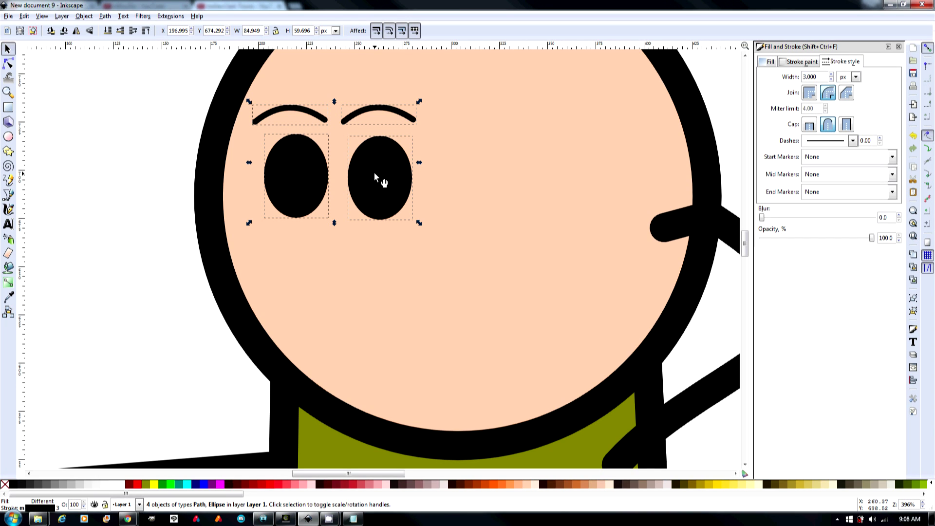
pyautogui.moveTo(376, 176)
pyautogui.mouseDown()
pyautogui.moveTo(463, 174)
pyautogui.moveTo(373, 171)
pyautogui.mouseUp()
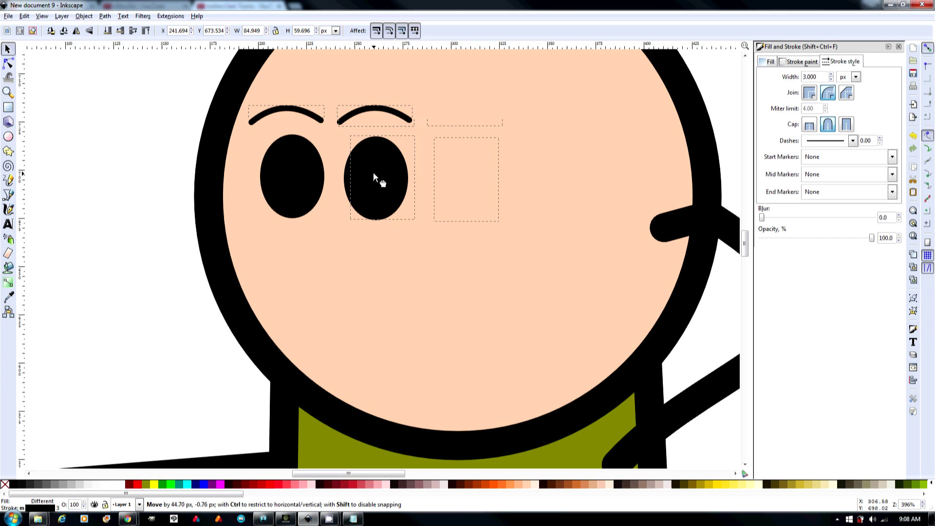
pyautogui.moveTo(433, 135); pyautogui.dragTo(469, 88)
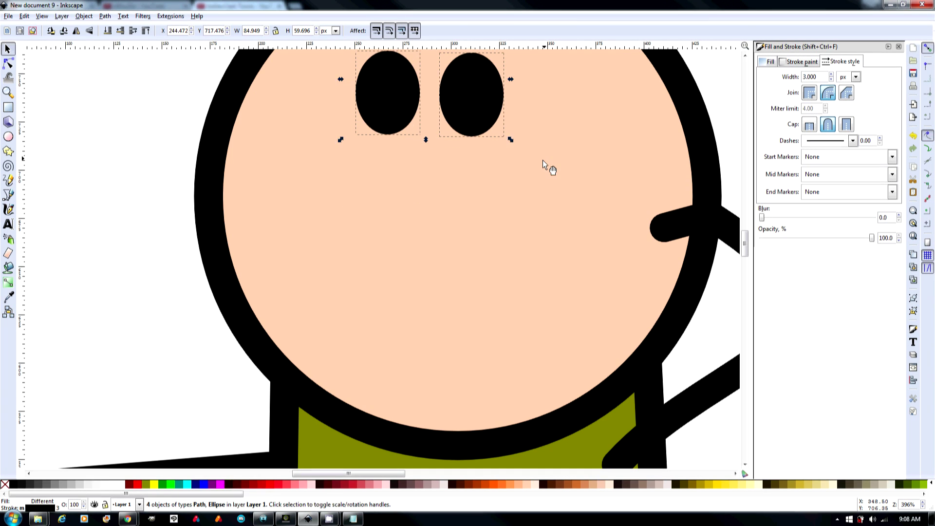
pyautogui.scroll(-2, 542, 162)
pyautogui.moveTo(515, 163); pyautogui.dragTo(466, 215)
pyautogui.scroll(-1, 490, 217)
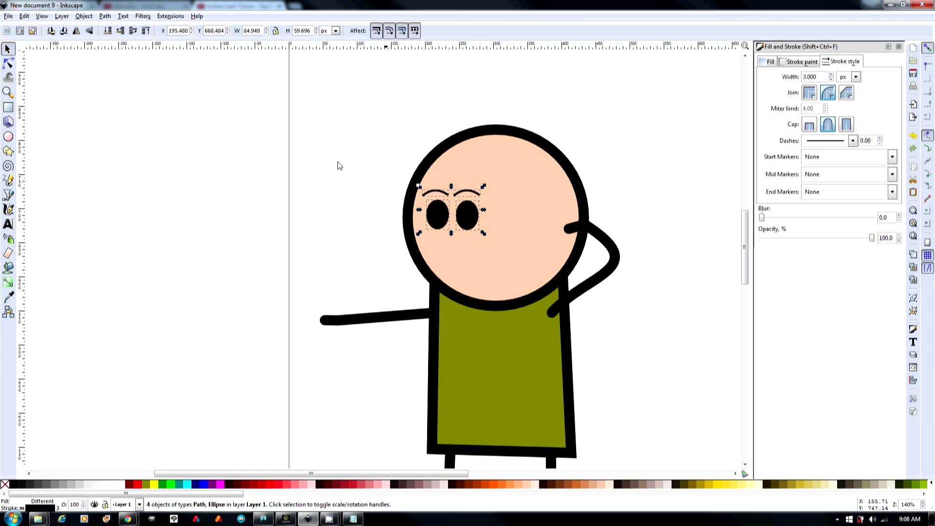
# Step: Open and close the Export Bitmap dialog, then nudge the eyes and eyebrows about 33 px right
pyautogui.click(9, 16)
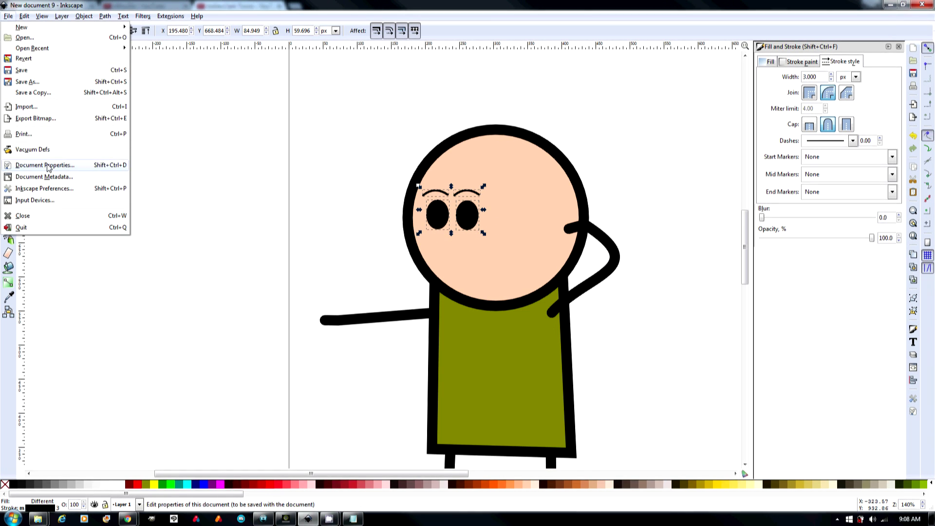
pyautogui.click(35, 118)
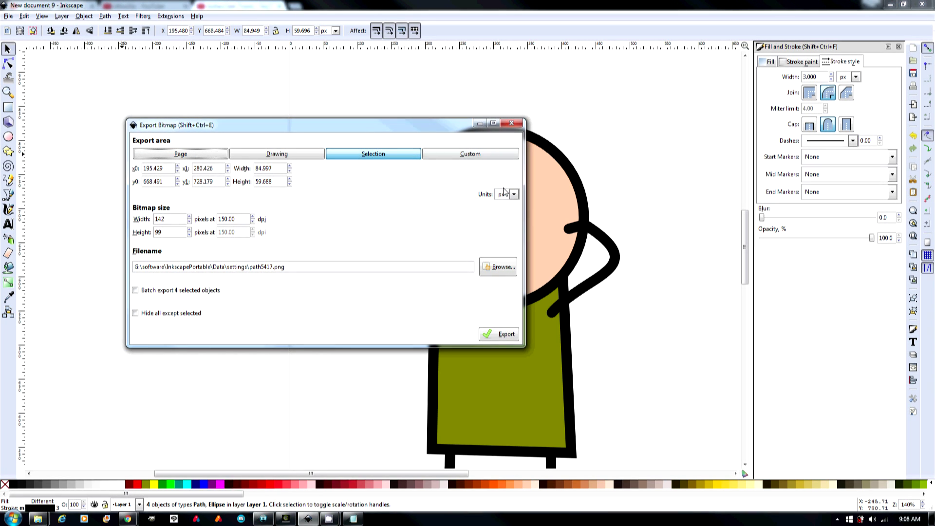
pyautogui.moveTo(445, 131); pyautogui.dragTo(320, 126)
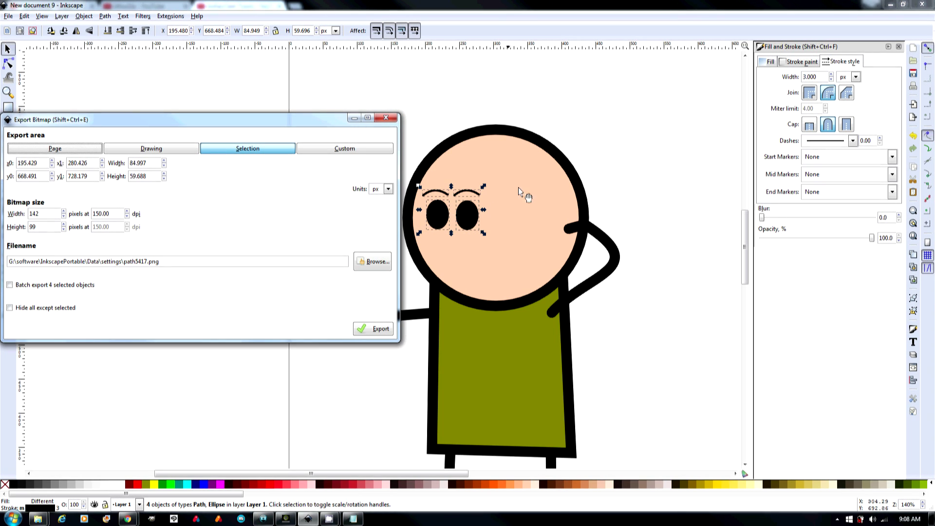
pyautogui.click(386, 117)
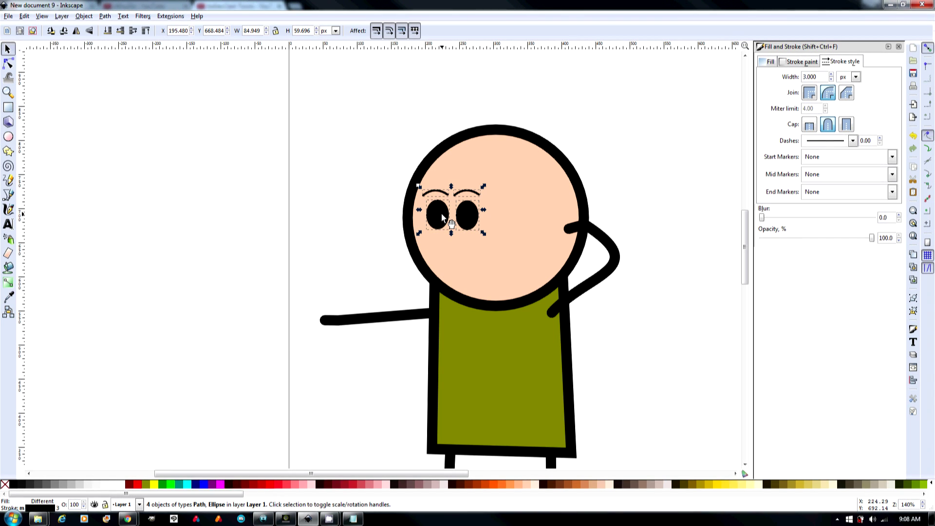
pyautogui.moveTo(440, 213); pyautogui.dragTo(463, 211)
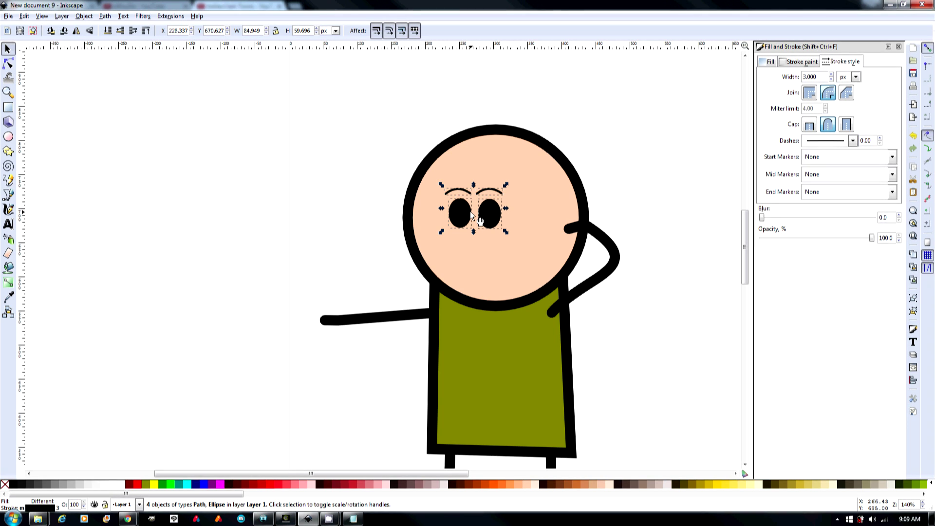
# Step: Draw a wide open-mouth outline with the Pencil below the eyes
pyautogui.click(8, 181)
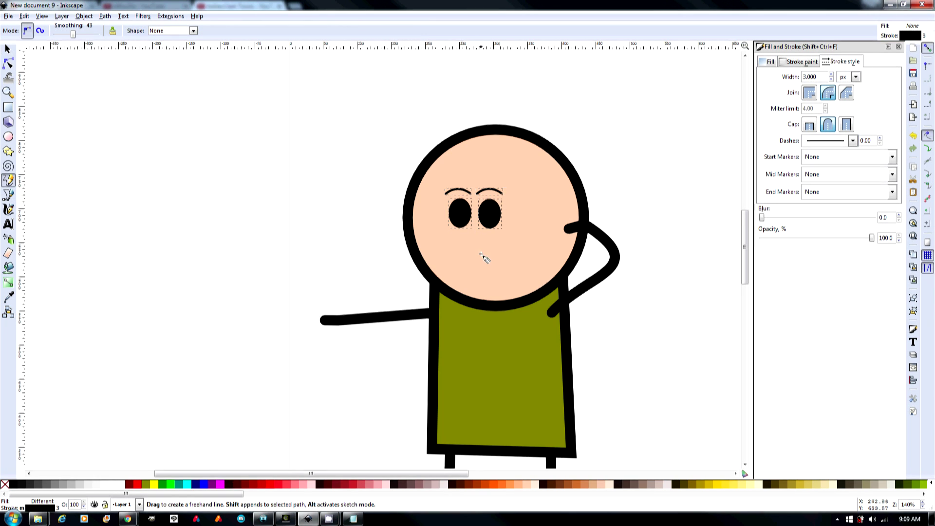
pyautogui.scroll(2, 480, 255)
pyautogui.moveTo(431, 253)
pyautogui.mouseDown()
pyautogui.moveTo(507, 255)
pyautogui.moveTo(548, 278)
pyautogui.moveTo(431, 287)
pyautogui.mouseUp()
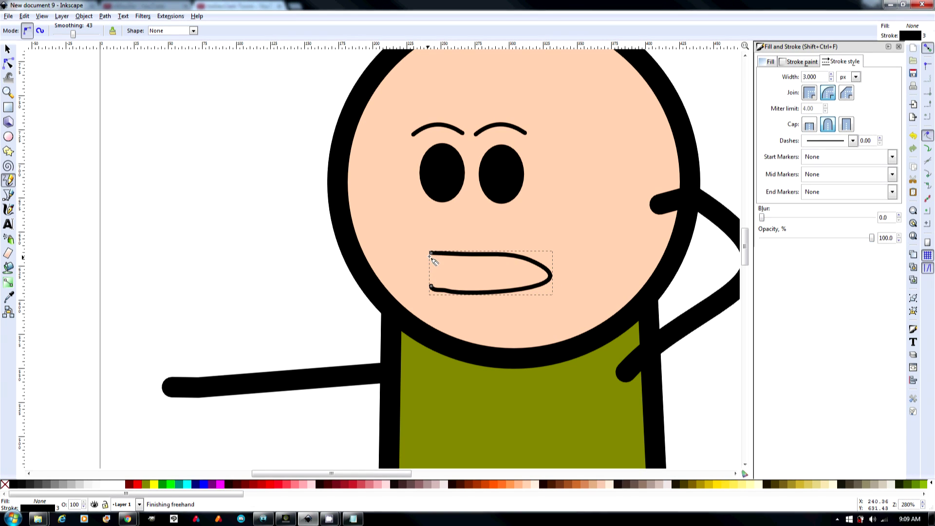
pyautogui.moveTo(443, 288); pyautogui.dragTo(442, 290)
pyautogui.keyDown('ctrl'); pyautogui.scroll(3, 455, 269); pyautogui.keyUp('ctrl')
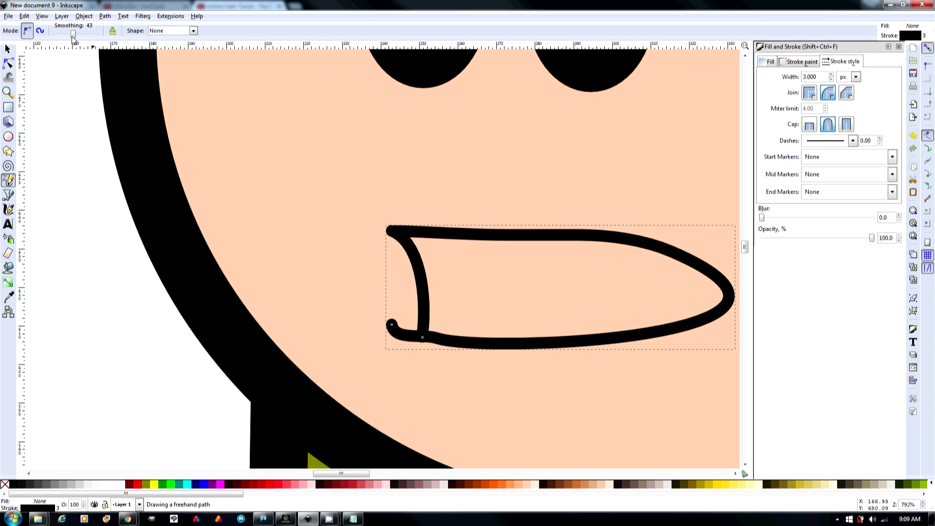
# Step: Reshape the mouth's nodes to taper its left corner and deepen its bottom curve, filled solid black
pyautogui.click(9, 64)
pyautogui.moveTo(391, 325); pyautogui.dragTo(447, 344)
pyautogui.click(421, 334)
pyautogui.keyDown('shift'); pyautogui.click(392, 231); pyautogui.keyUp('shift')
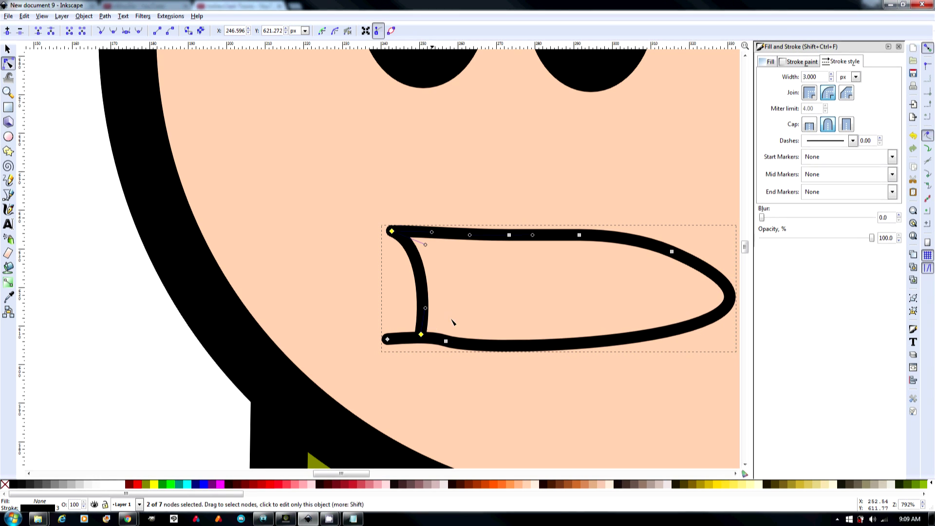
pyautogui.click(15, 484)
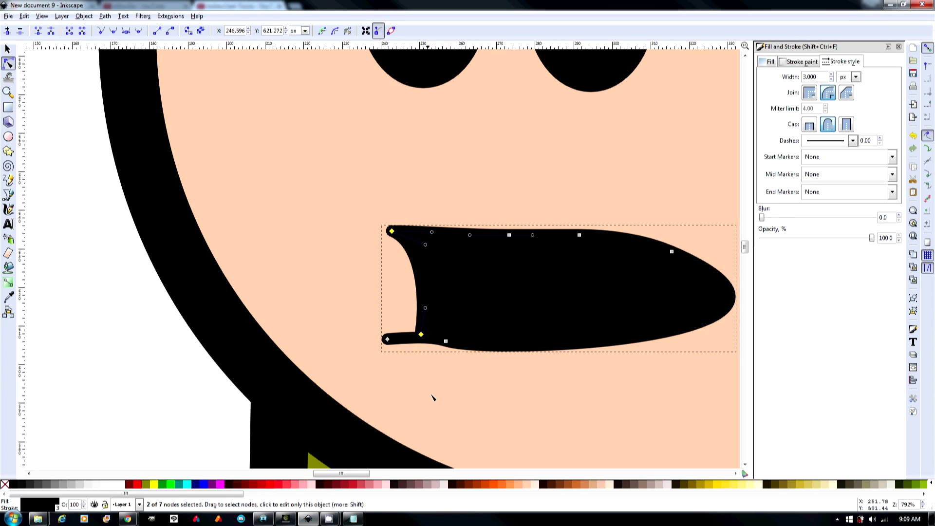
pyautogui.moveTo(446, 341); pyautogui.dragTo(428, 334)
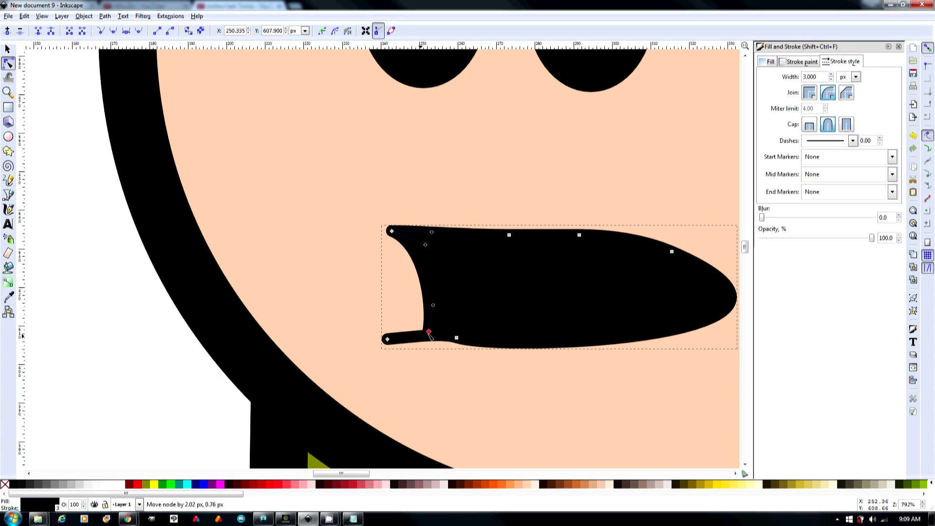
pyautogui.click(9, 196)
pyautogui.scroll(-2, 487, 378)
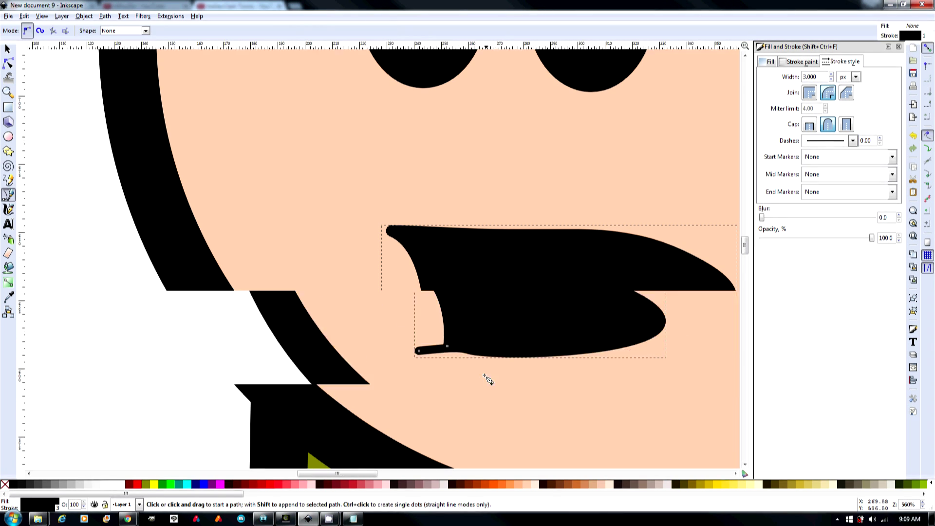
pyautogui.click(478, 377)
pyautogui.click(592, 375)
pyautogui.click(593, 414)
pyautogui.click(479, 410)
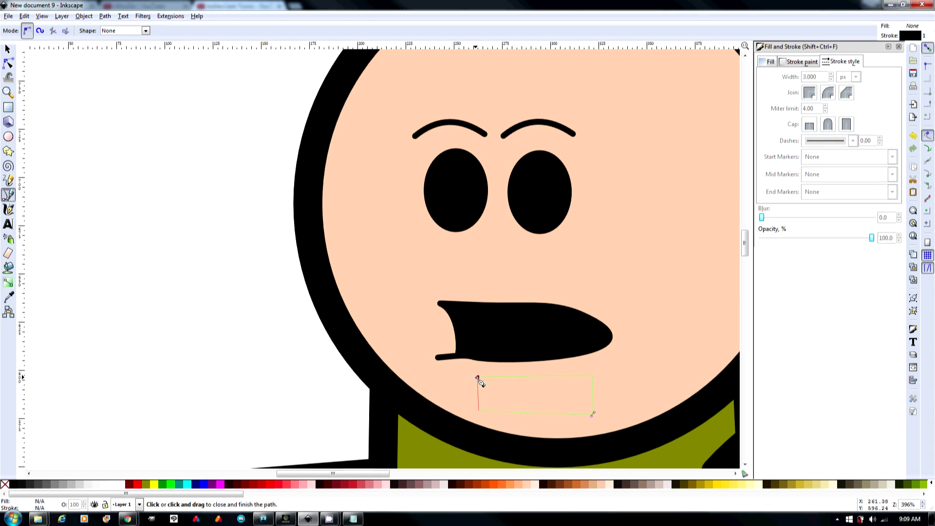
pyautogui.click(478, 378)
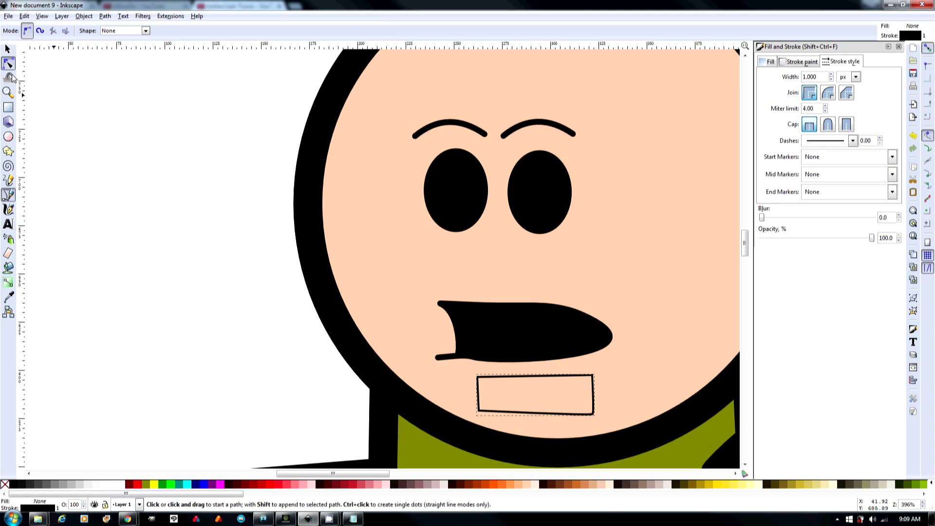
pyautogui.click(8, 64)
pyautogui.moveTo(479, 394); pyautogui.dragTo(490, 396)
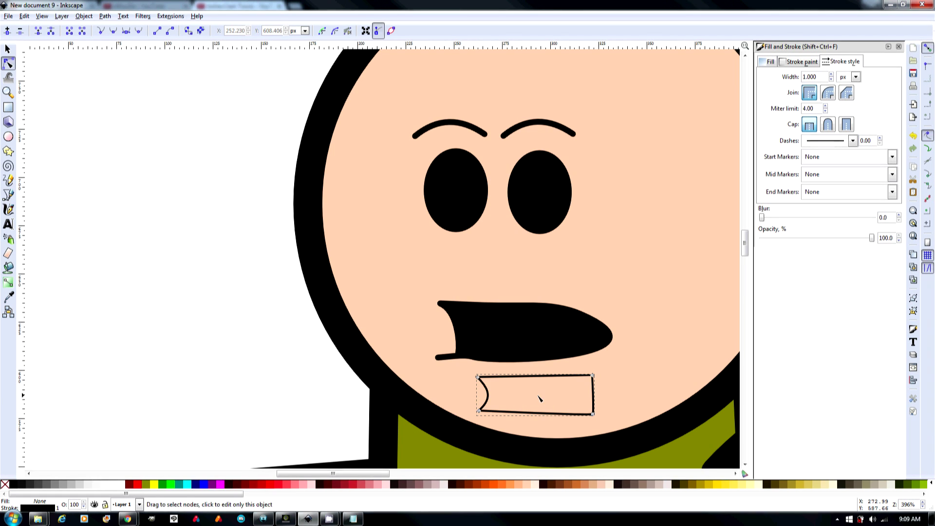
pyautogui.moveTo(598, 398); pyautogui.dragTo(592, 383)
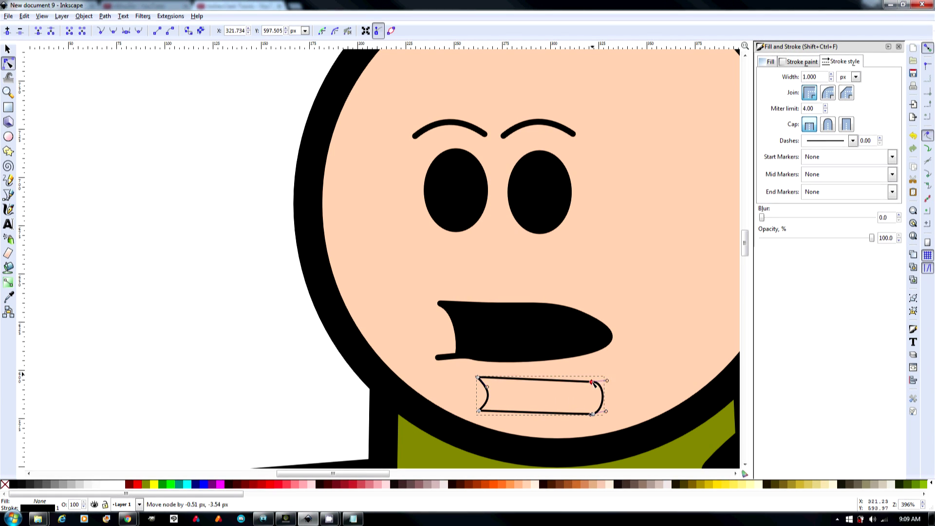
pyautogui.click(18, 485)
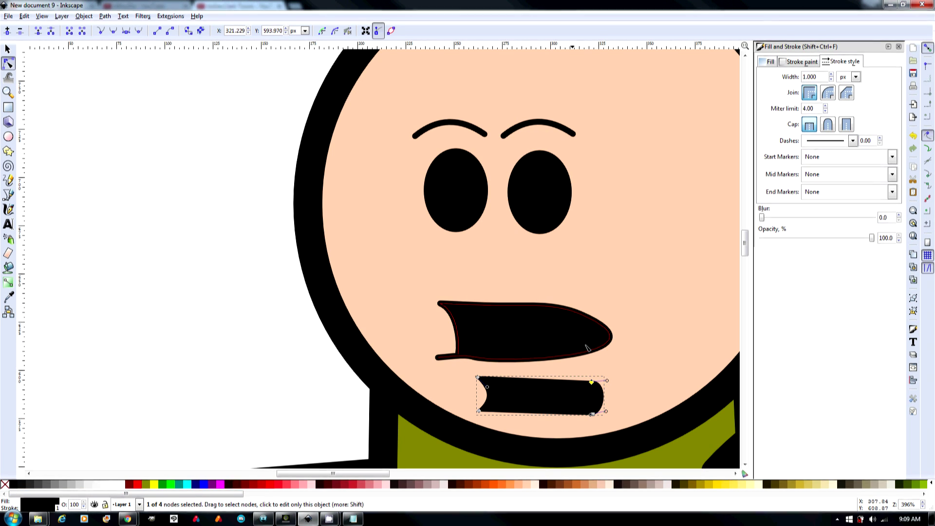
pyautogui.press('Delete')
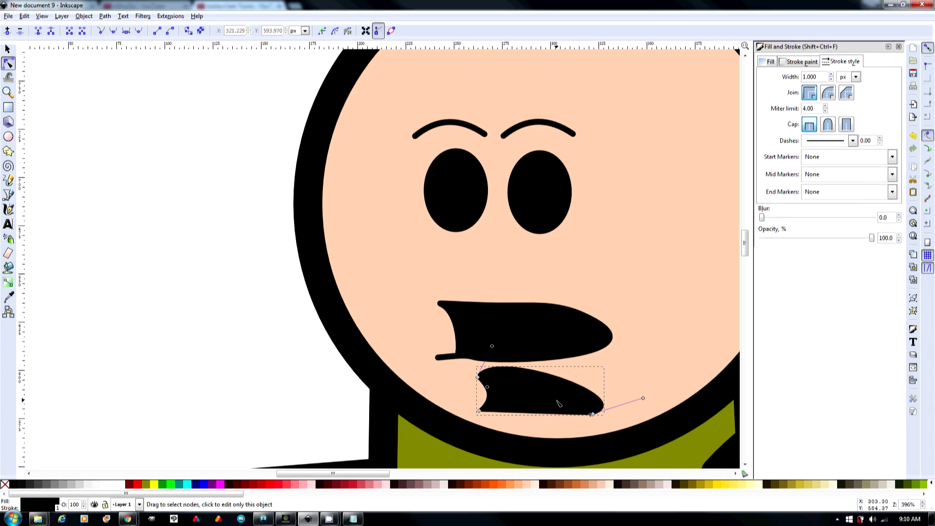
pyautogui.press('s')
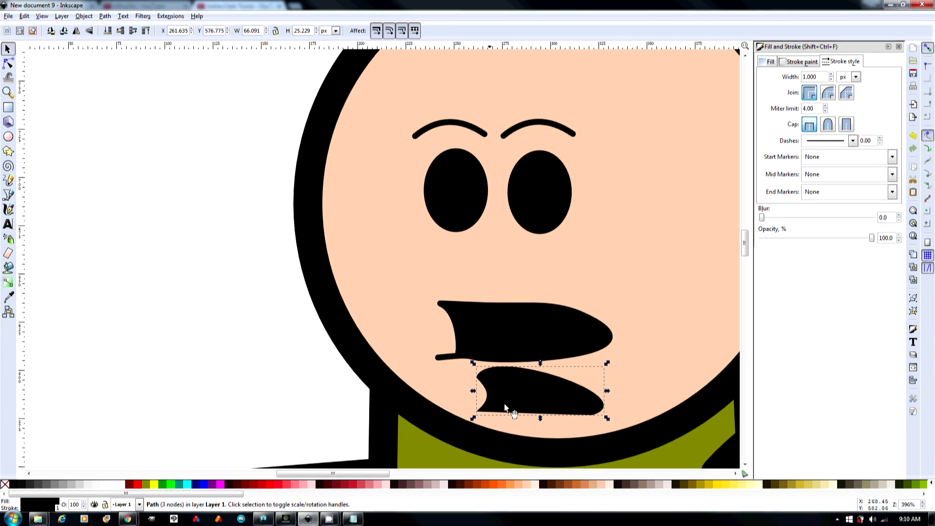
pyautogui.press('Delete')
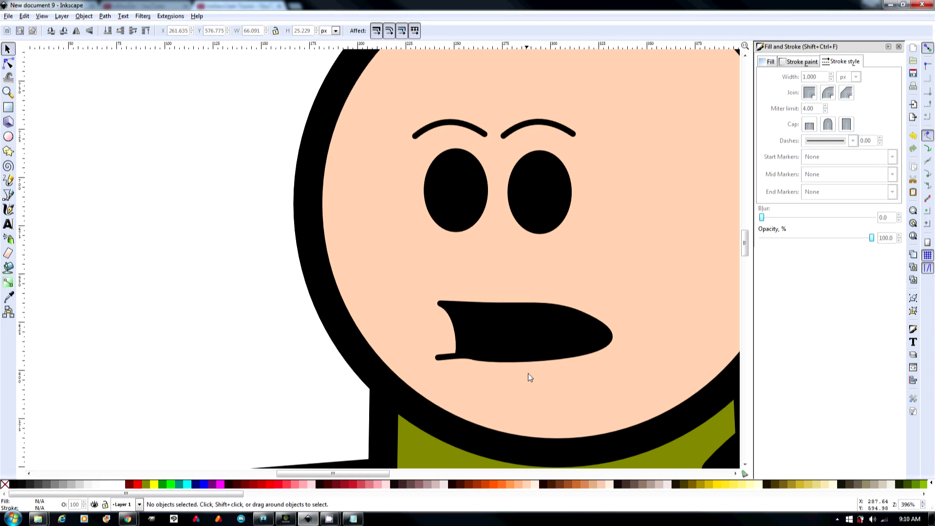
pyautogui.click(516, 331)
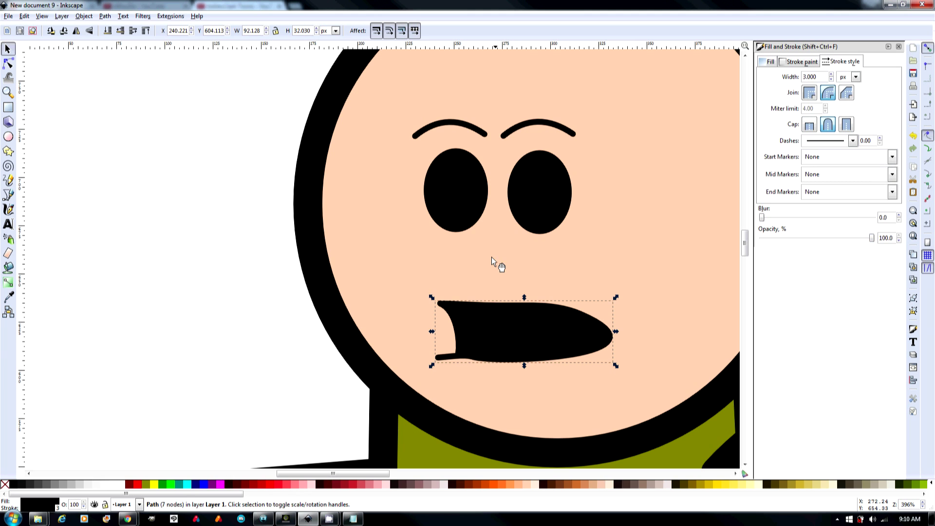
# Step: Add both eyebrows to the eyes and mouth selection and move the group about 14 px left
pyautogui.keyDown('shift'); pyautogui.click(533, 124); pyautogui.keyUp('shift')
pyautogui.keyDown('shift'); pyautogui.click(469, 133); pyautogui.keyUp('shift')
pyautogui.scroll(-3, 544, 220)
pyautogui.moveTo(545, 221)
pyautogui.mouseDown()
pyautogui.moveTo(566, 213)
pyautogui.moveTo(567, 187)
pyautogui.moveTo(570, 209)
pyautogui.moveTo(534, 206)
pyautogui.mouseUp()
pyautogui.scroll(-1, 548, 232)
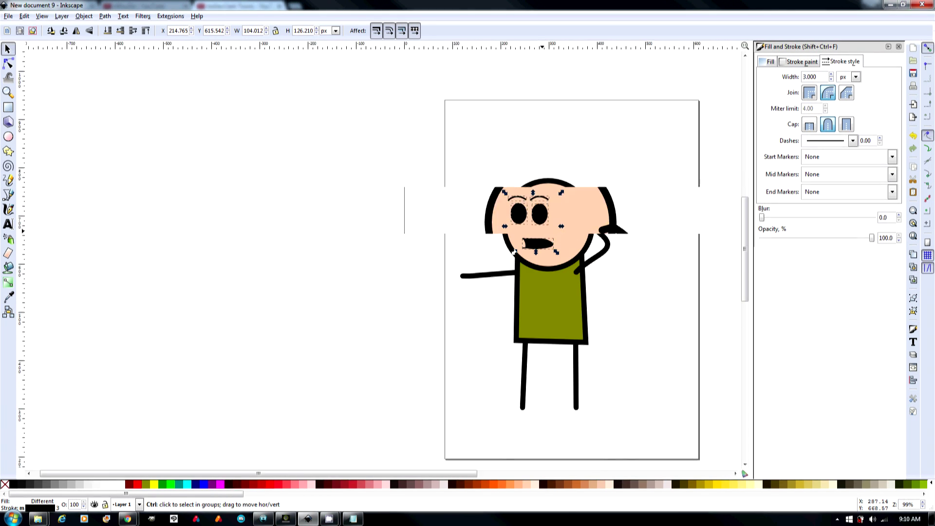
pyautogui.scroll(3, 549, 236)
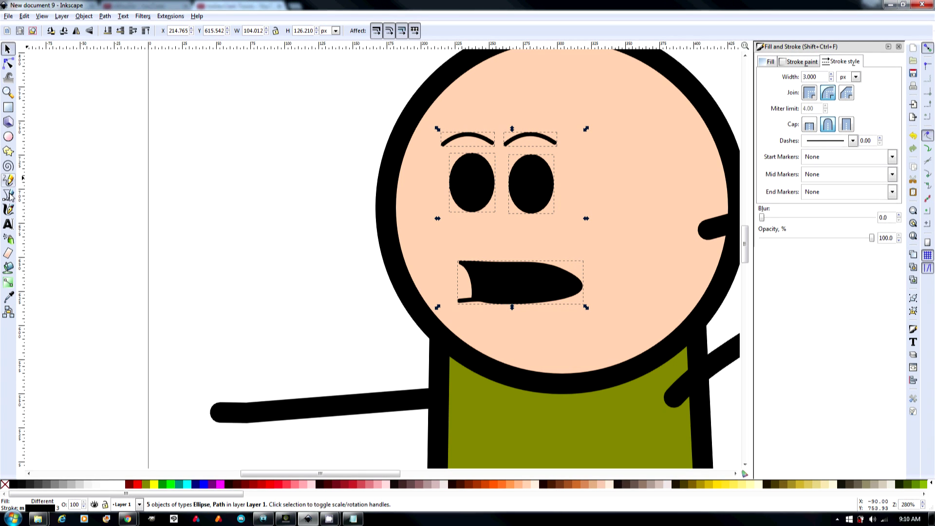
pyautogui.click(10, 199)
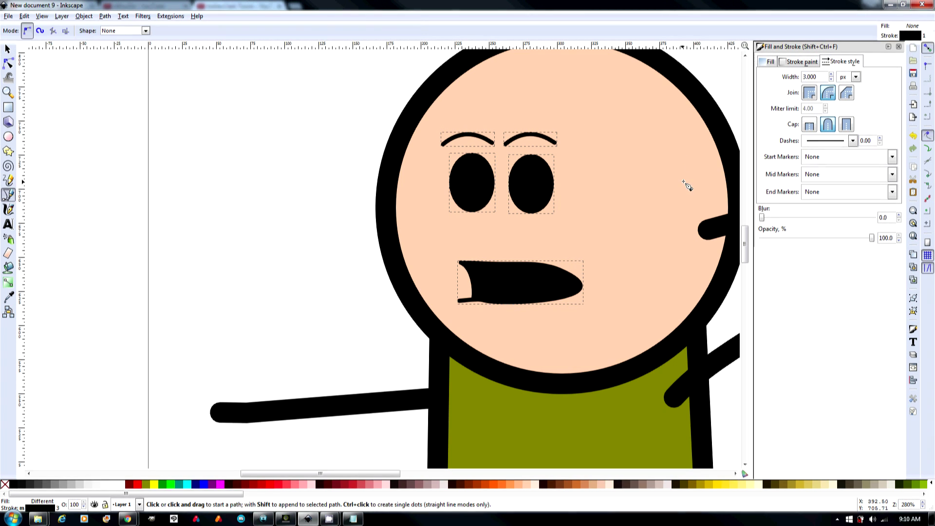
# Step: Draw a closed triangle with the Pen tool over the right side of the head
pyautogui.scroll(-2, 687, 185)
pyautogui.click(634, 110)
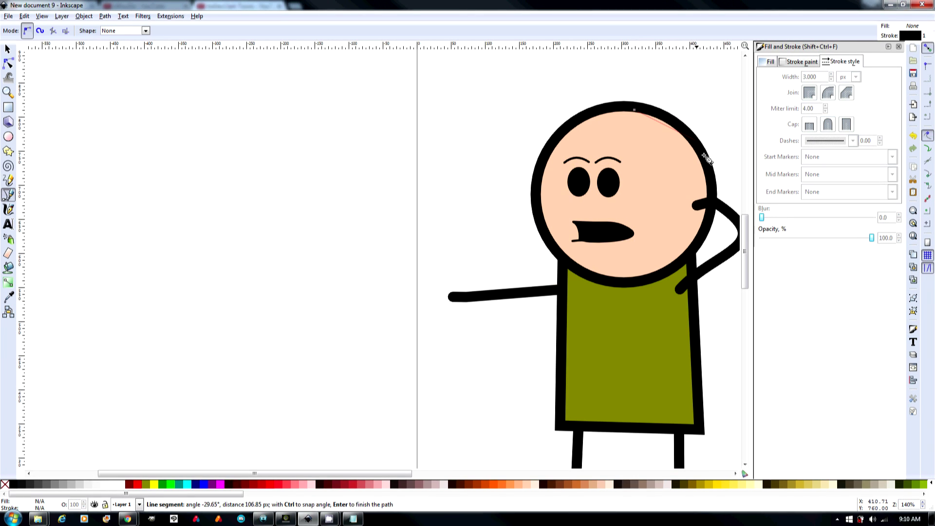
pyautogui.click(651, 271)
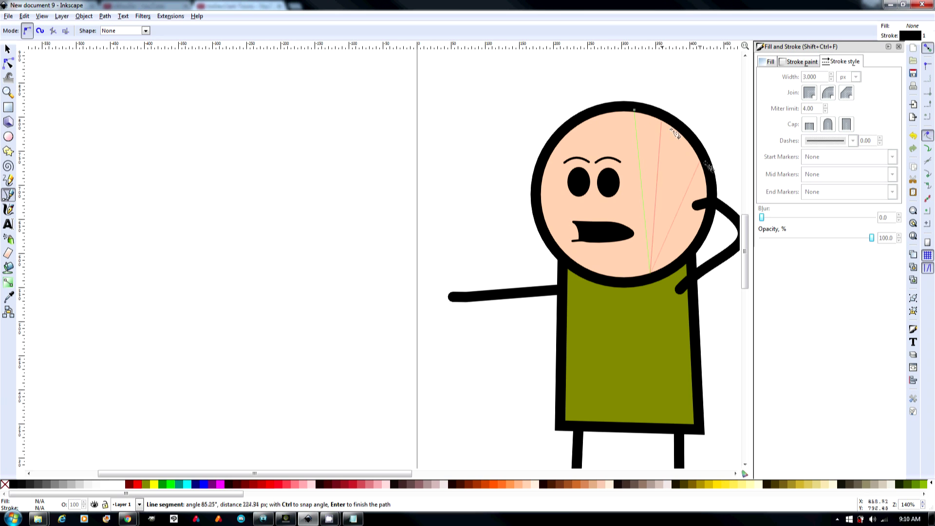
pyautogui.click(705, 172)
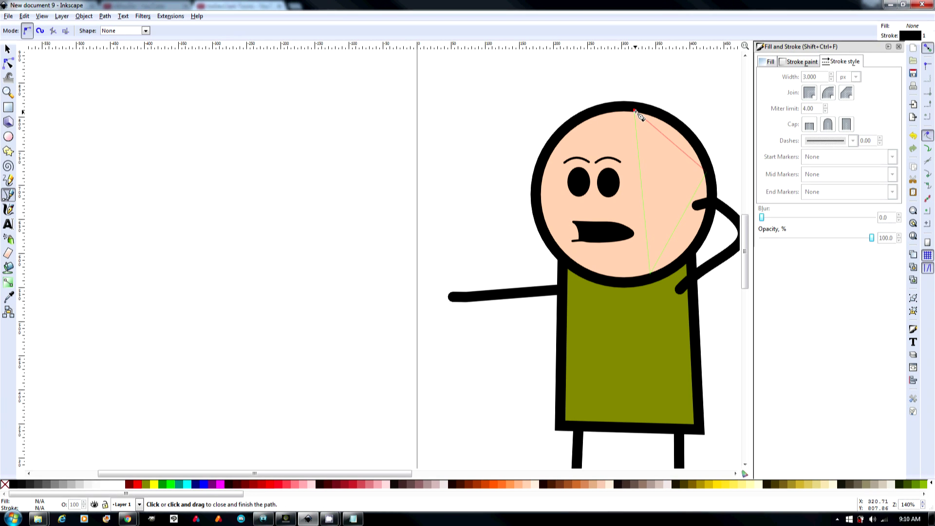
pyautogui.click(635, 111)
pyautogui.scroll(3, 679, 171)
pyautogui.scroll(-2, 664, 226)
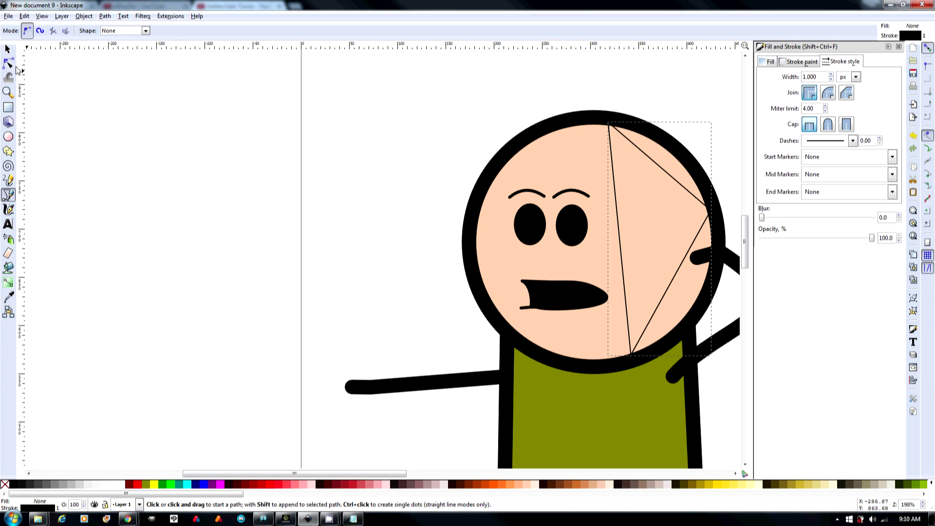
# Step: Curve the triangle's sides to follow the head outline and fill it solid black
pyautogui.press('s')
pyautogui.click(8, 64)
pyautogui.moveTo(682, 287); pyautogui.dragTo(712, 317)
pyautogui.moveTo(664, 170); pyautogui.dragTo(692, 168)
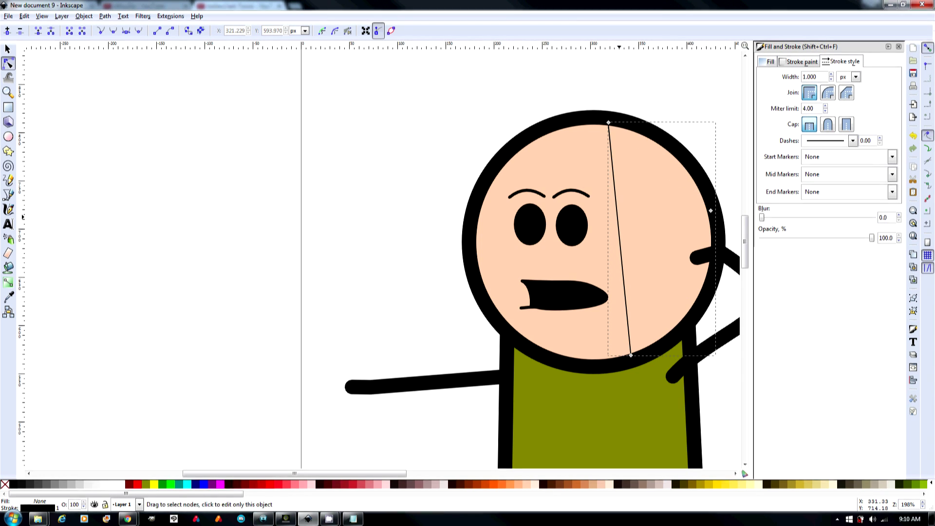
pyautogui.moveTo(619, 236); pyautogui.dragTo(670, 237)
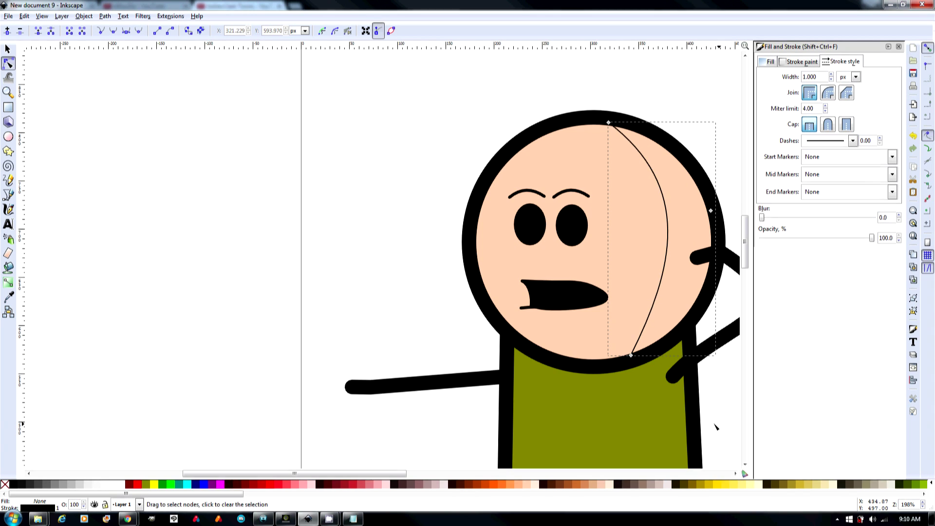
pyautogui.scroll(-1, 699, 429)
pyautogui.click(601, 484)
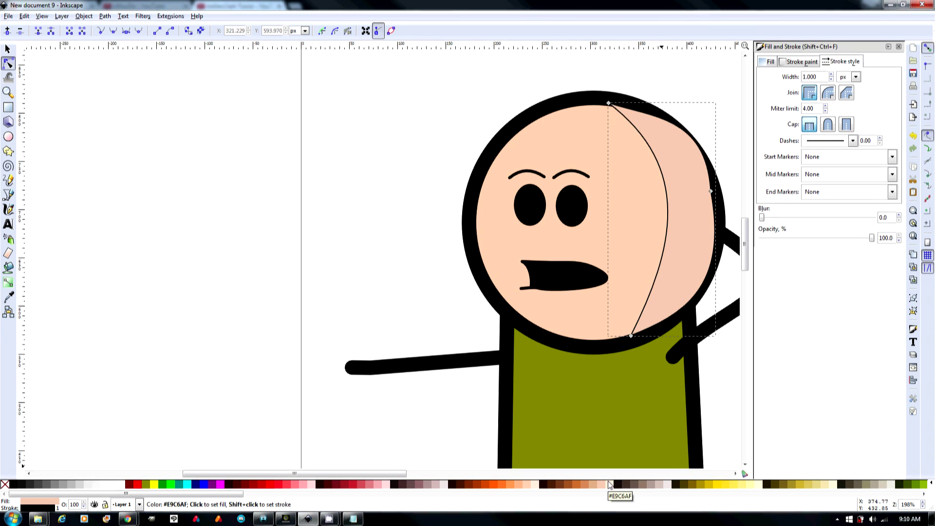
pyautogui.hotkey('ctrl', 'z')
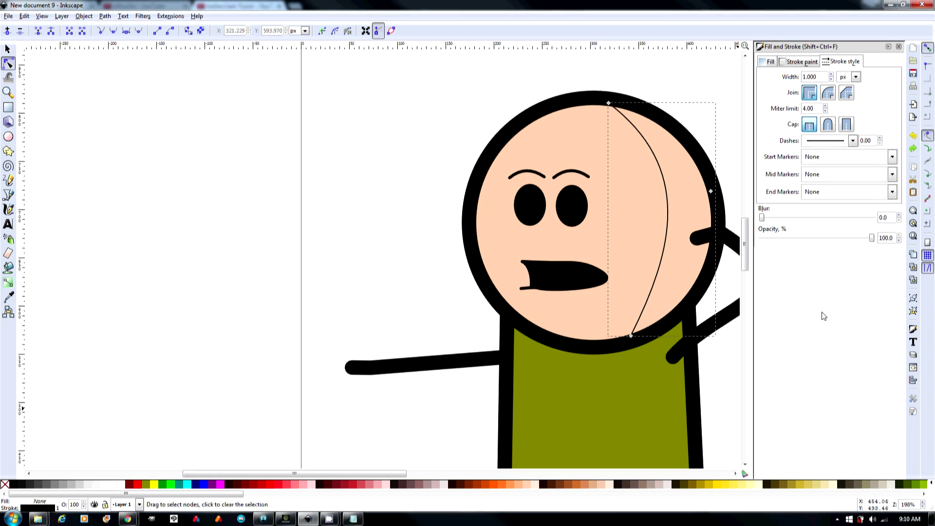
pyautogui.click(13, 484)
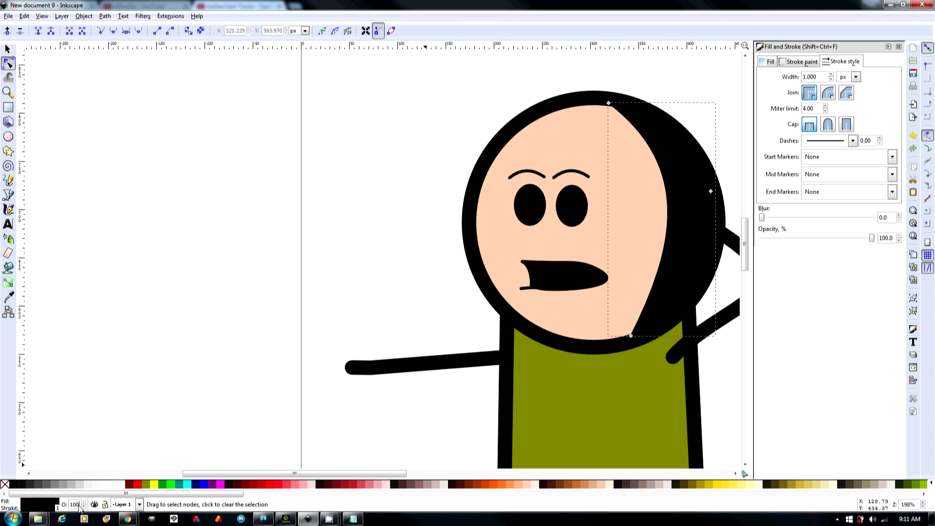
# Step: Set the black crescent to 20% opacity and refine its edge curve and bottom node
pyautogui.write('20')
pyautogui.press('Return')
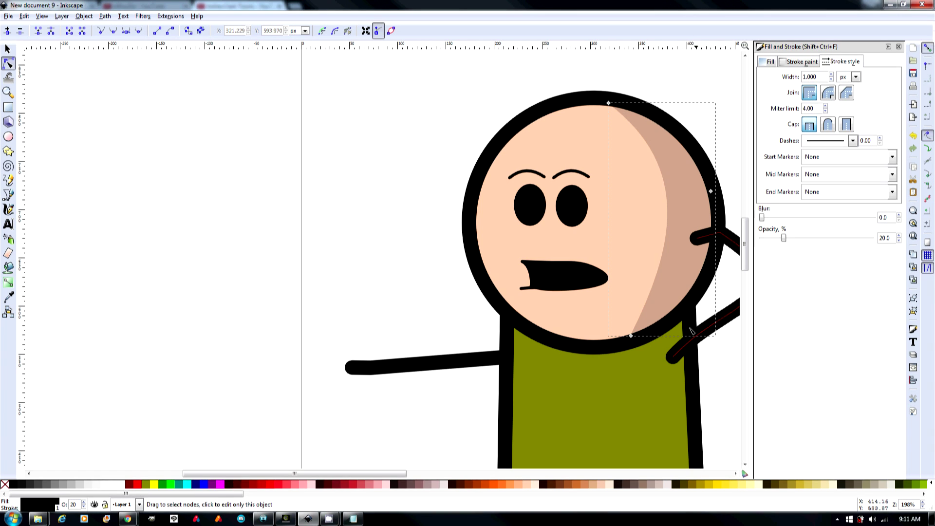
pyautogui.click(669, 214)
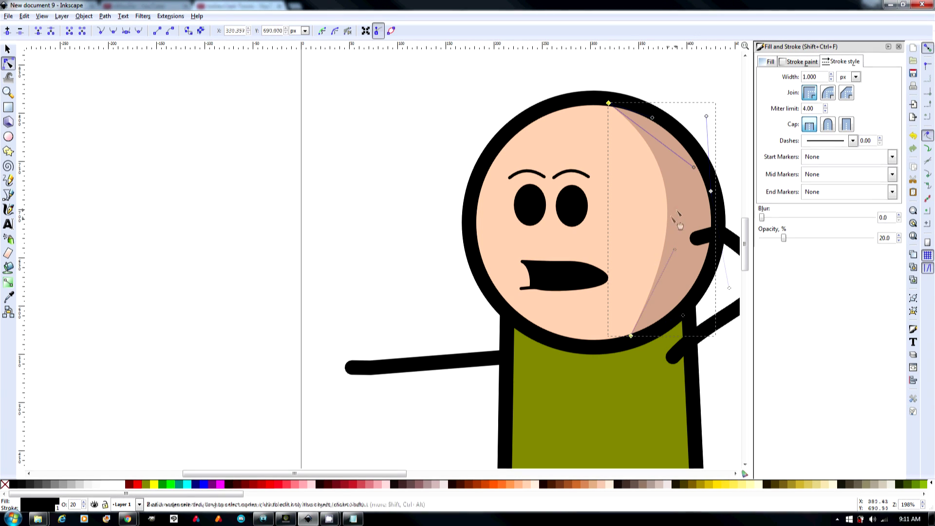
pyautogui.click(664, 211)
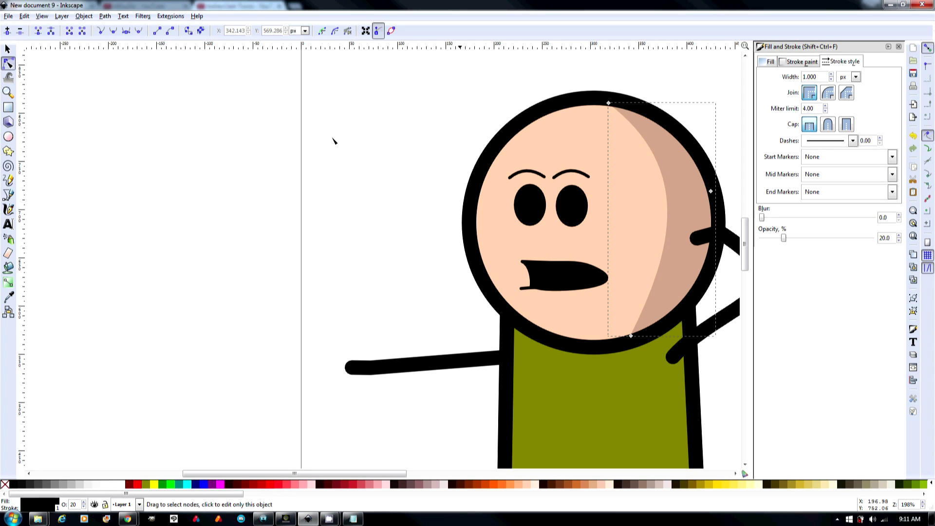
pyautogui.click(609, 103)
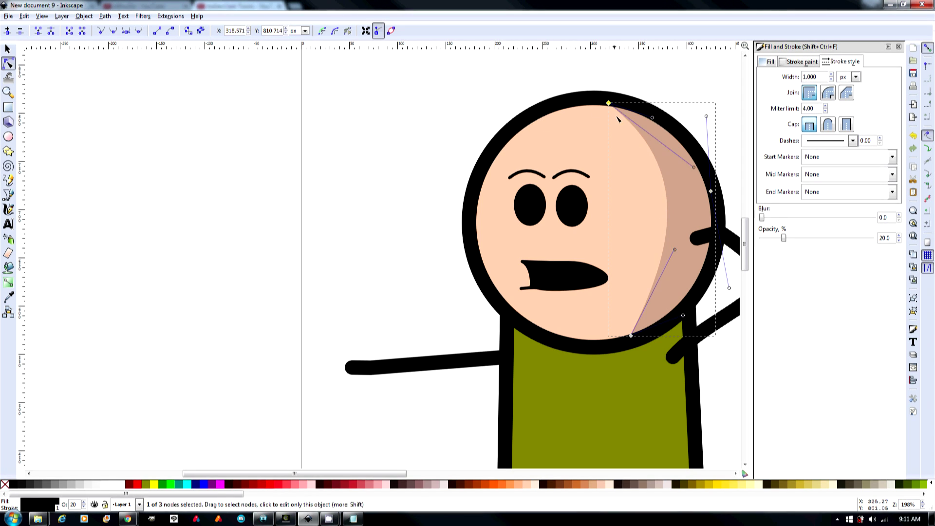
pyautogui.moveTo(696, 168)
pyautogui.mouseDown()
pyautogui.moveTo(703, 159)
pyautogui.moveTo(708, 169)
pyautogui.mouseUp()
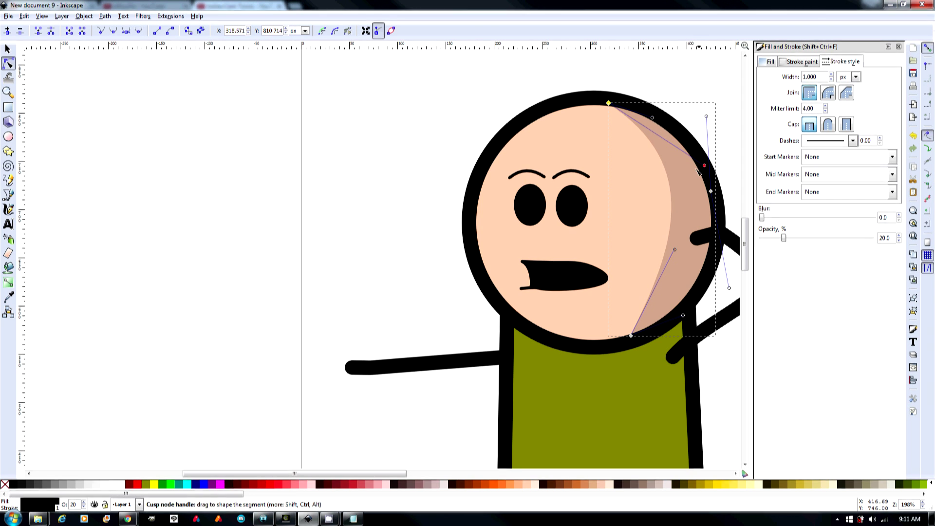
pyautogui.moveTo(632, 335)
pyautogui.mouseDown()
pyautogui.moveTo(667, 317)
pyautogui.moveTo(636, 338)
pyautogui.mouseUp()
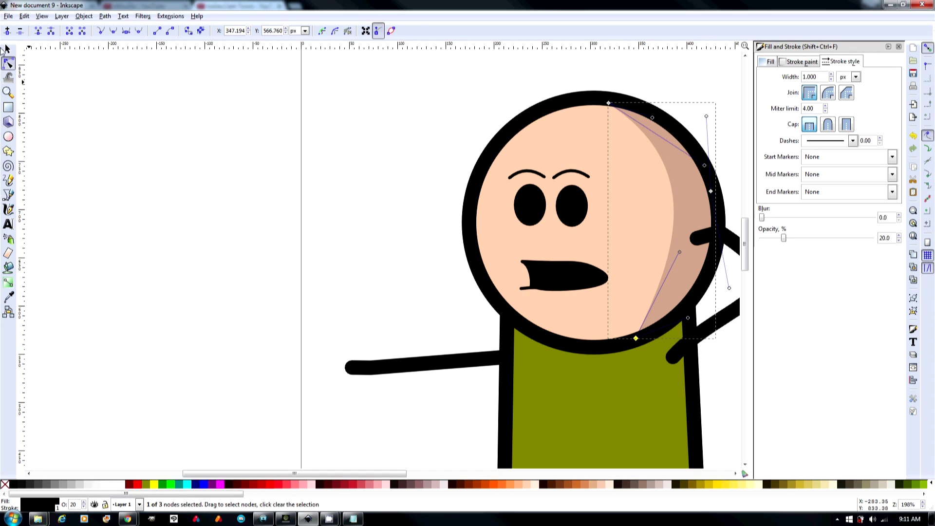
pyautogui.click(8, 48)
pyautogui.click(533, 194)
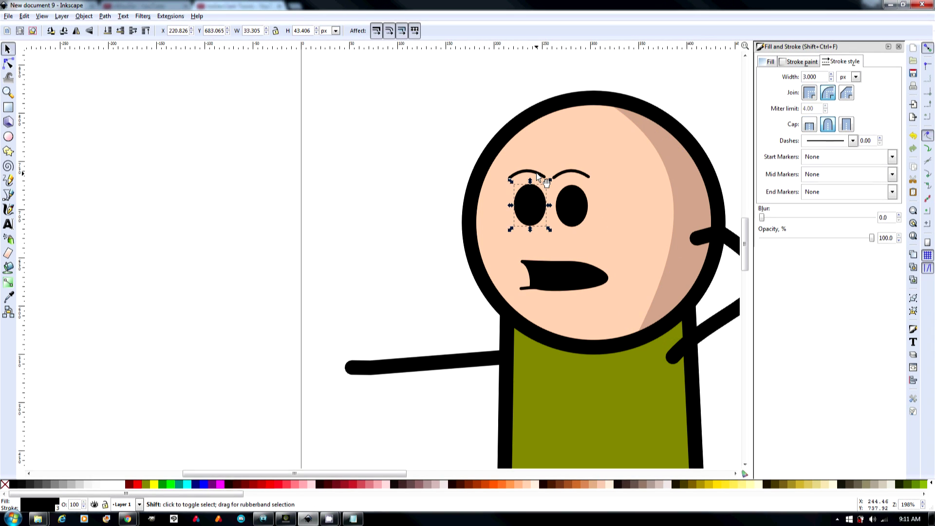
pyautogui.keyDown('shift'); pyautogui.click(536, 174); pyautogui.keyUp('shift')
pyautogui.keyDown('shift'); pyautogui.click(568, 272); pyautogui.keyUp('shift')
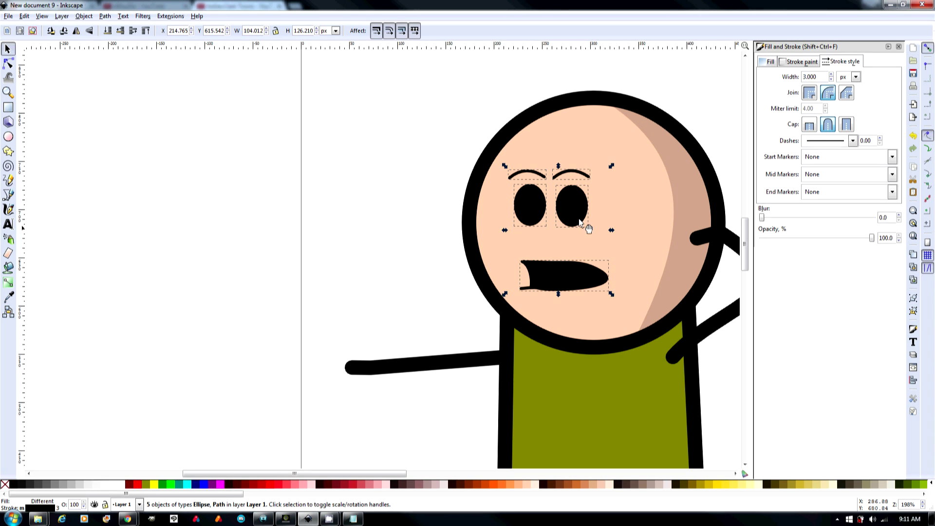
pyautogui.moveTo(602, 215); pyautogui.dragTo(556, 182)
pyautogui.click(8, 16)
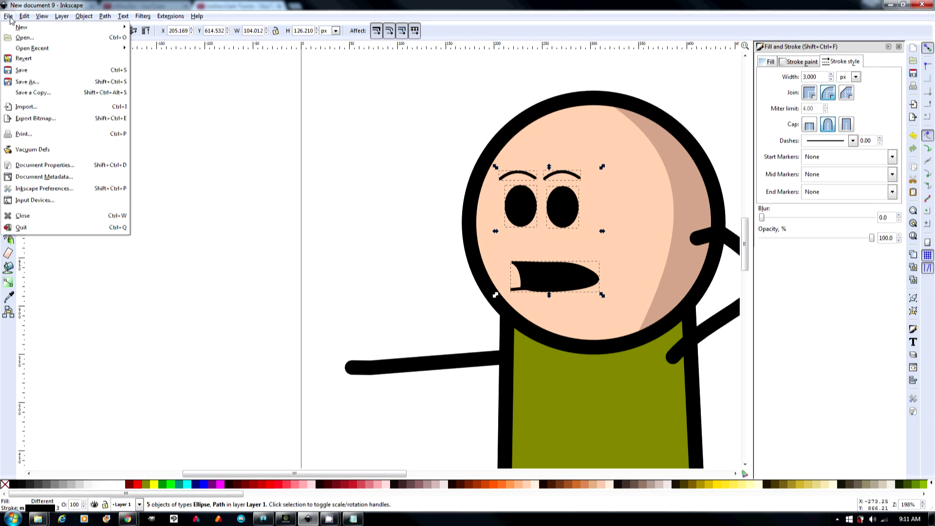
pyautogui.press('Escape')
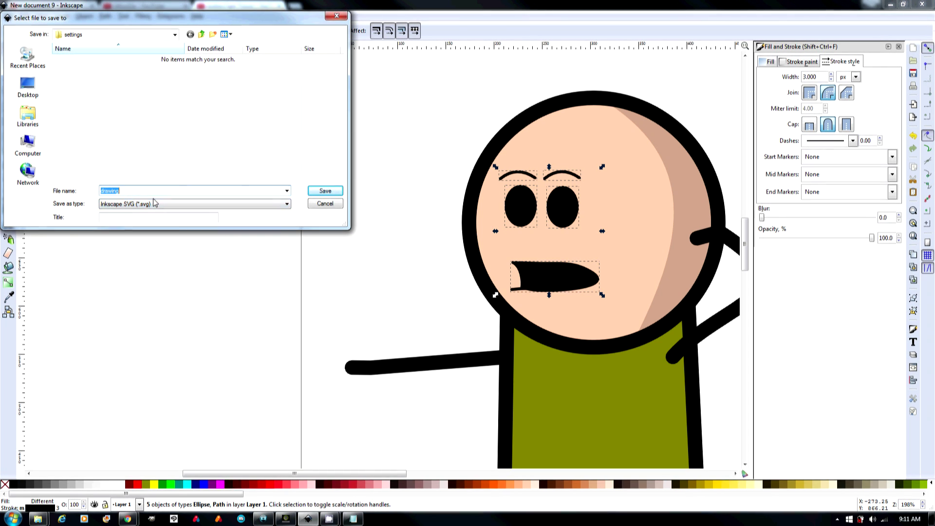
pyautogui.click(319, 206)
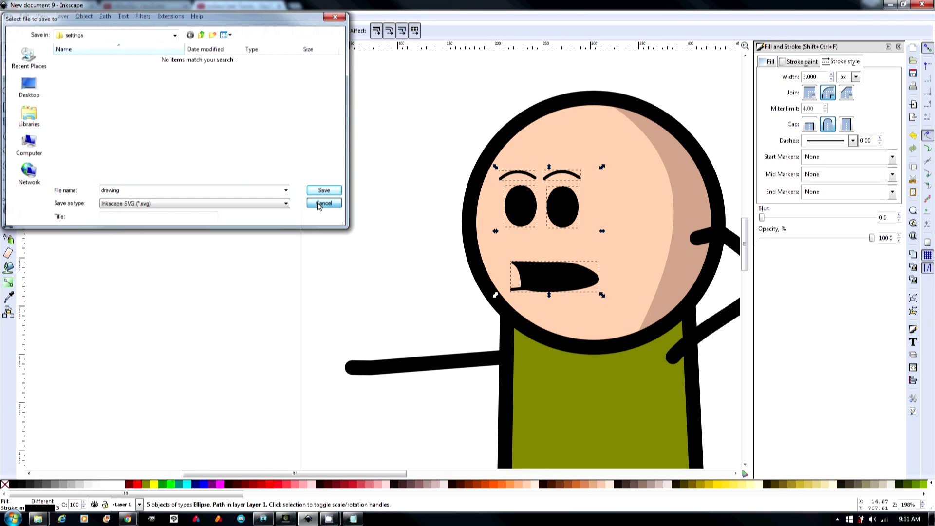
pyautogui.keyDown('ctrl'); pyautogui.scroll(-2, 484, 254); pyautogui.keyUp('ctrl')
pyautogui.keyDown('ctrl'); pyautogui.scroll(-2, 484, 254); pyautogui.keyUp('ctrl')
pyautogui.keyDown('ctrl'); pyautogui.scroll(3, 560, 294); pyautogui.keyUp('ctrl')
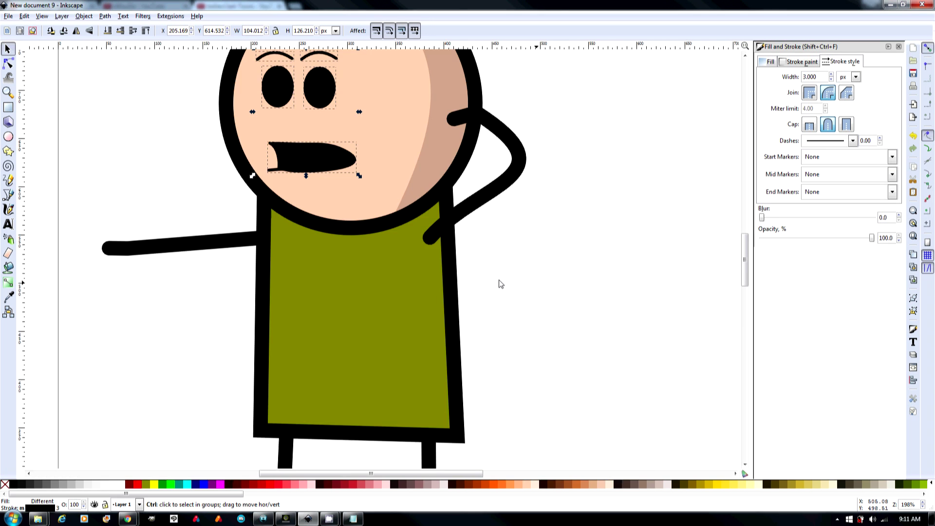
pyautogui.keyDown('ctrl'); pyautogui.scroll(-2, 437, 261); pyautogui.keyUp('ctrl')
pyautogui.keyDown('ctrl'); pyautogui.scroll(4, 436, 259); pyautogui.keyUp('ctrl')
pyautogui.keyDown('ctrl'); pyautogui.scroll(10, 436, 259); pyautogui.keyUp('ctrl')
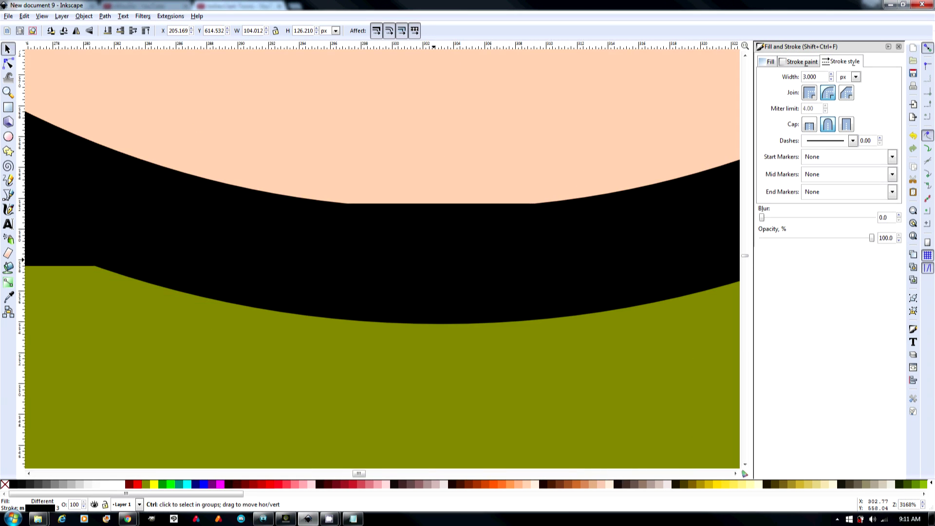
pyautogui.keyDown('ctrl'); pyautogui.scroll(-13, 429, 263); pyautogui.keyUp('ctrl')
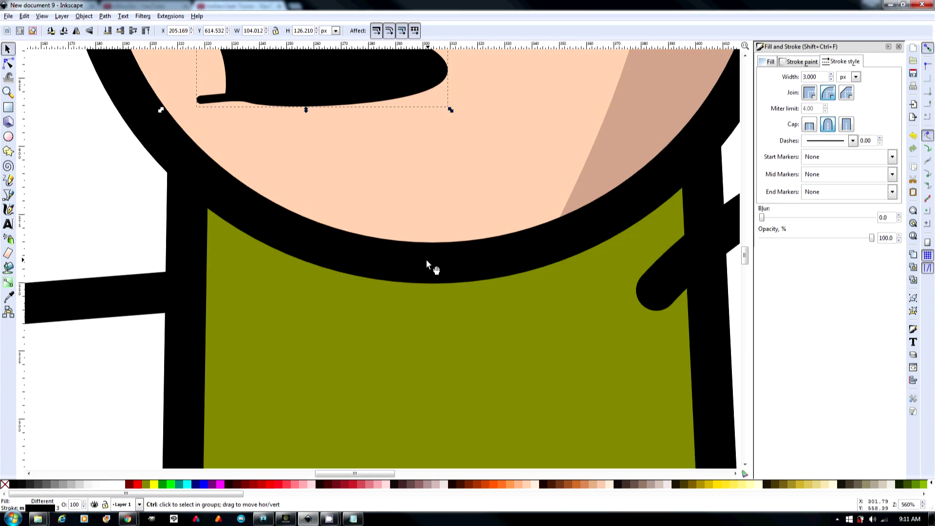
pyautogui.keyDown('ctrl'); pyautogui.scroll(-1, 426, 261); pyautogui.keyUp('ctrl')
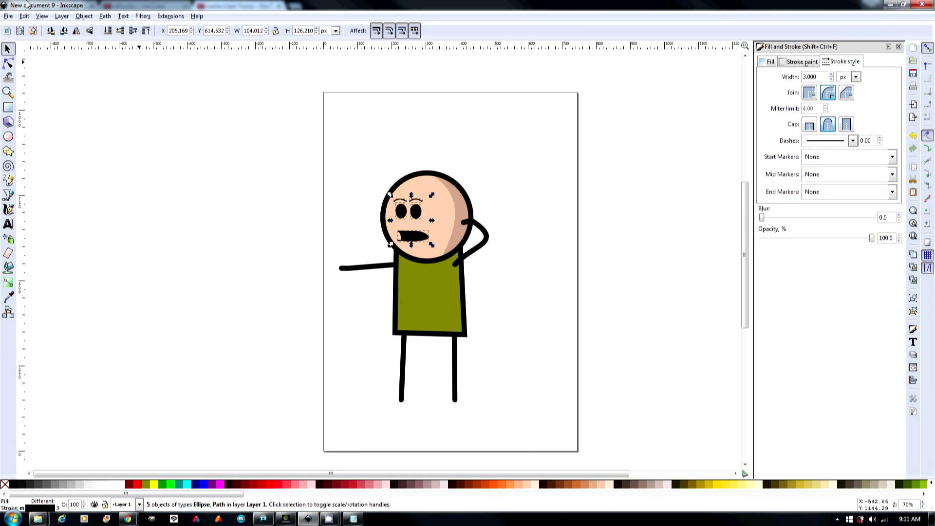
pyautogui.click(9, 15)
pyautogui.click(37, 118)
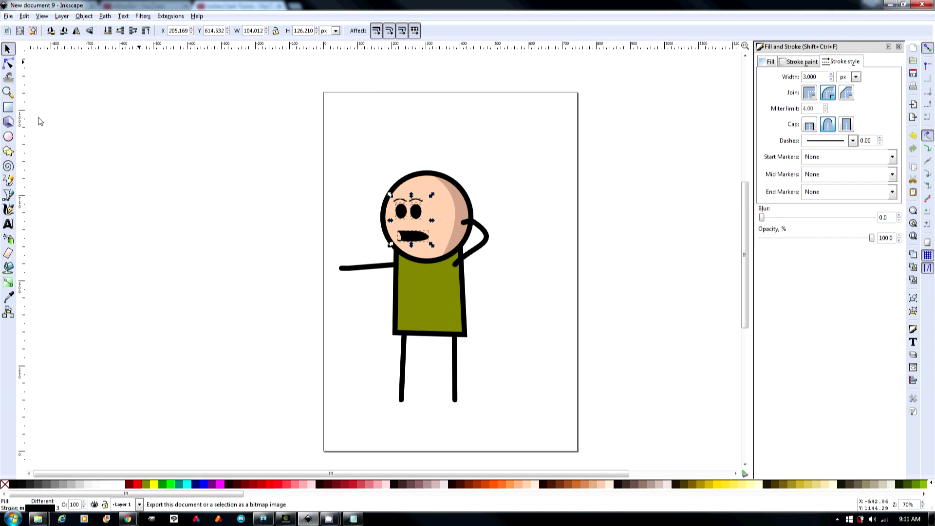
pyautogui.click(151, 148)
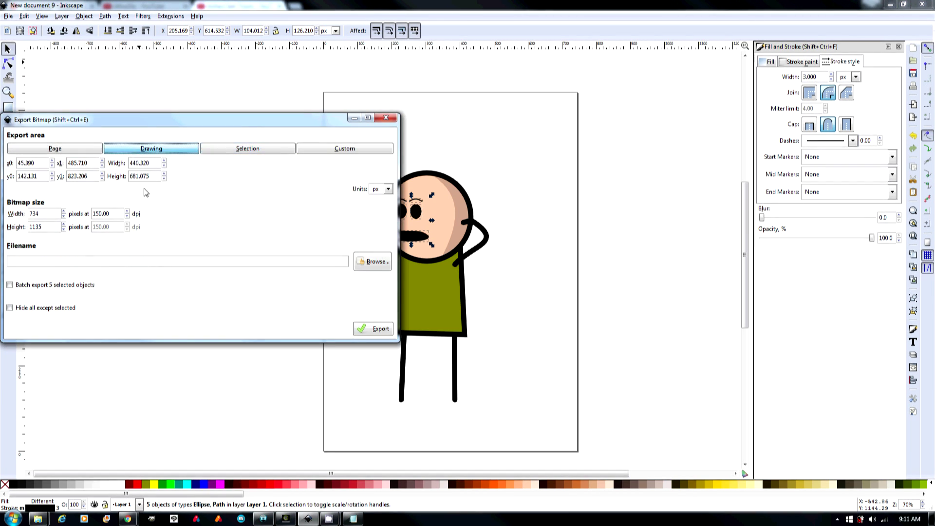
pyautogui.click(385, 118)
pyautogui.click(487, 232)
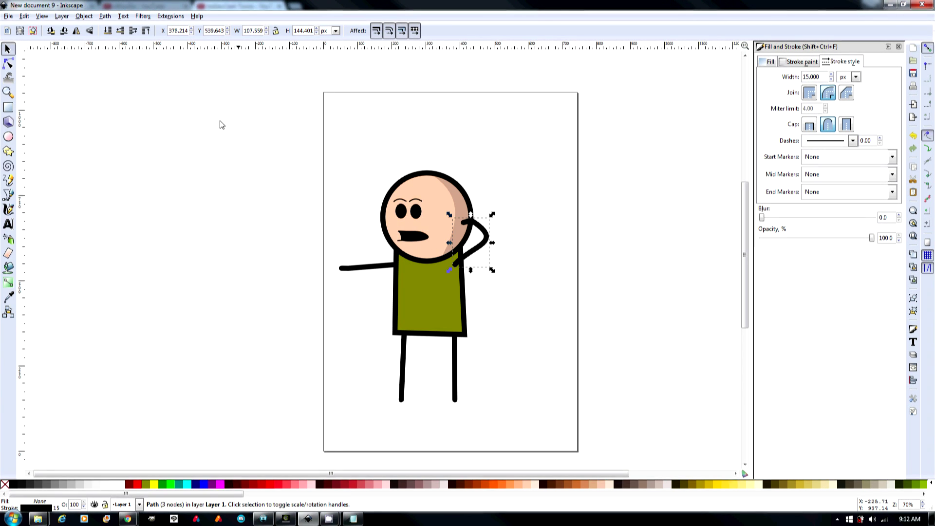
pyautogui.click(8, 16)
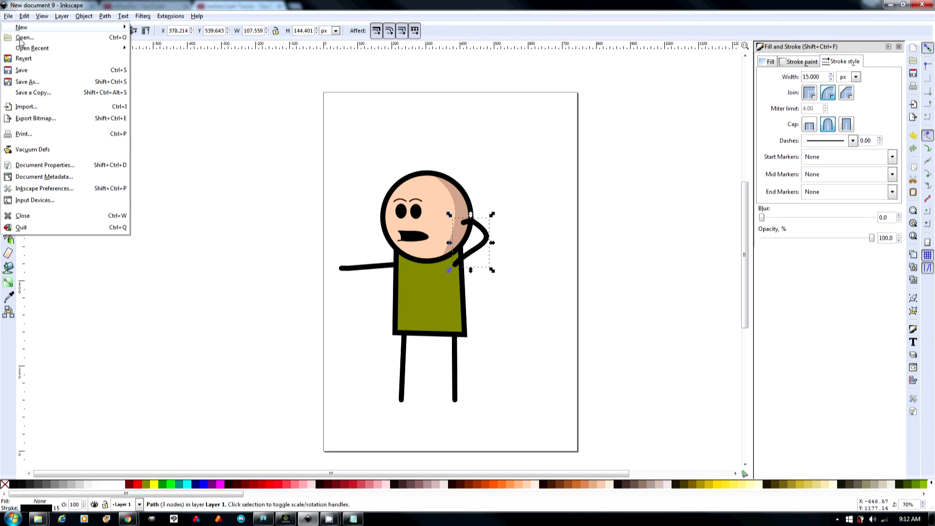
pyautogui.click(36, 118)
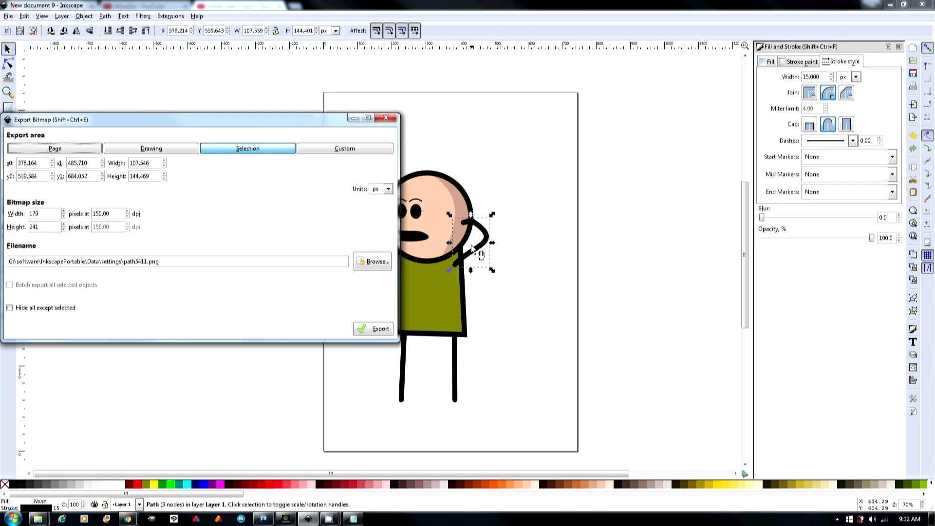
pyautogui.click(386, 118)
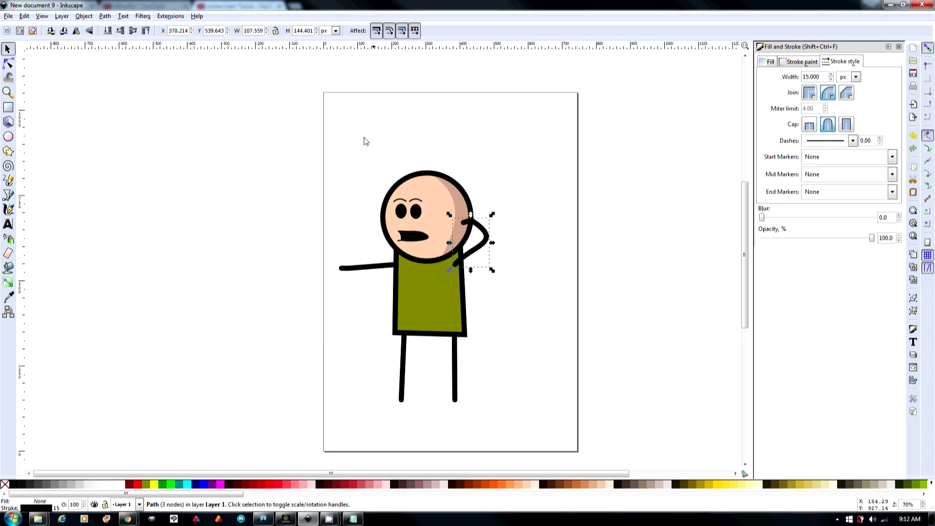
pyautogui.moveTo(275, 452)
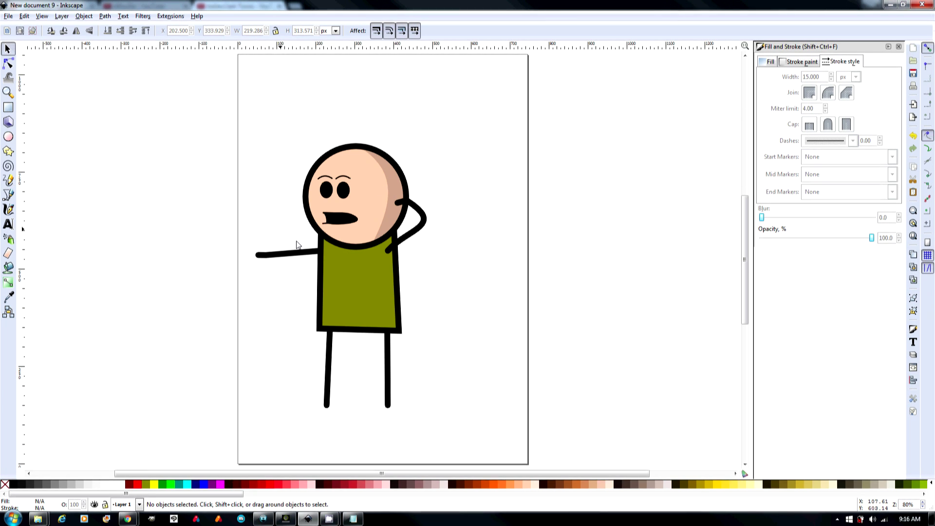
# Step: Select the olive shirt and set its stroke join to Round join
pyautogui.click(396, 288)
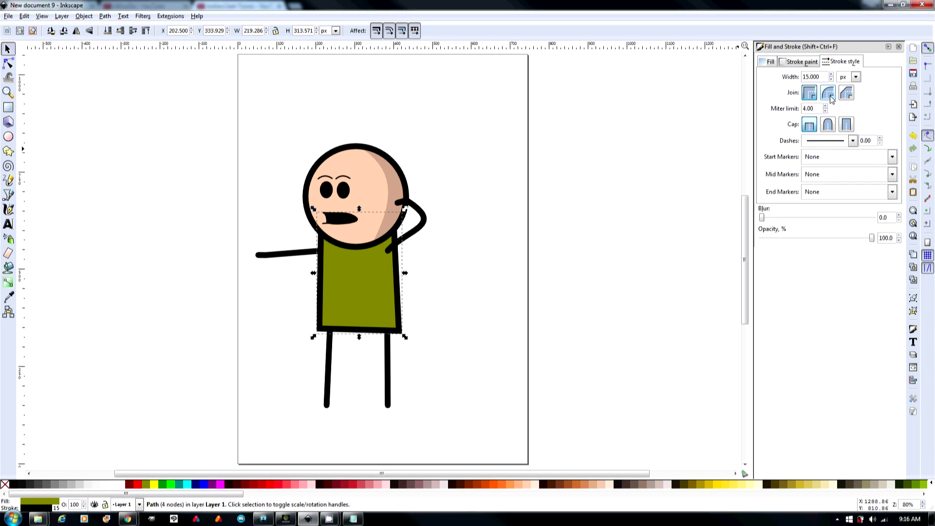
pyautogui.keyDown('ctrl'); pyautogui.scroll(4, 432, 338); pyautogui.keyUp('ctrl')
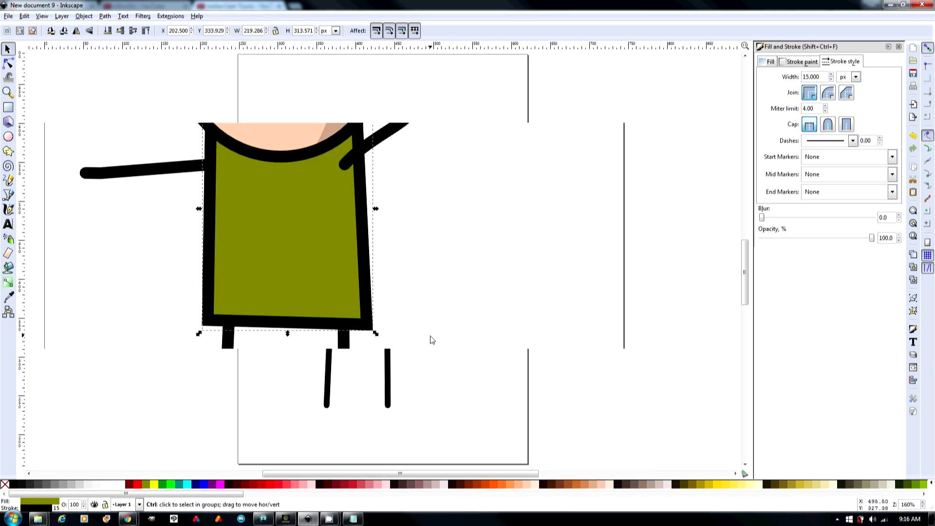
pyautogui.click(830, 97)
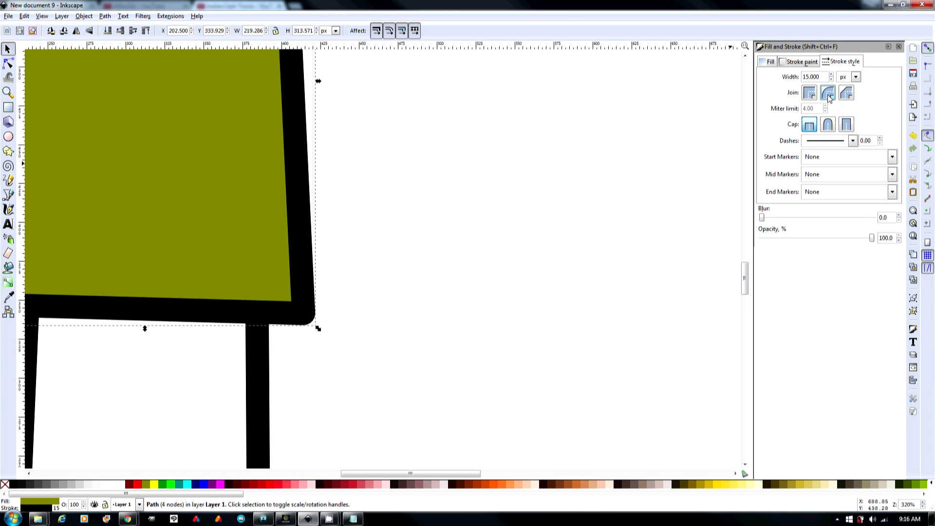
pyautogui.click(849, 93)
pyautogui.click(830, 94)
pyautogui.keyDown('ctrl'); pyautogui.scroll(-3, 393, 250); pyautogui.keyUp('ctrl')
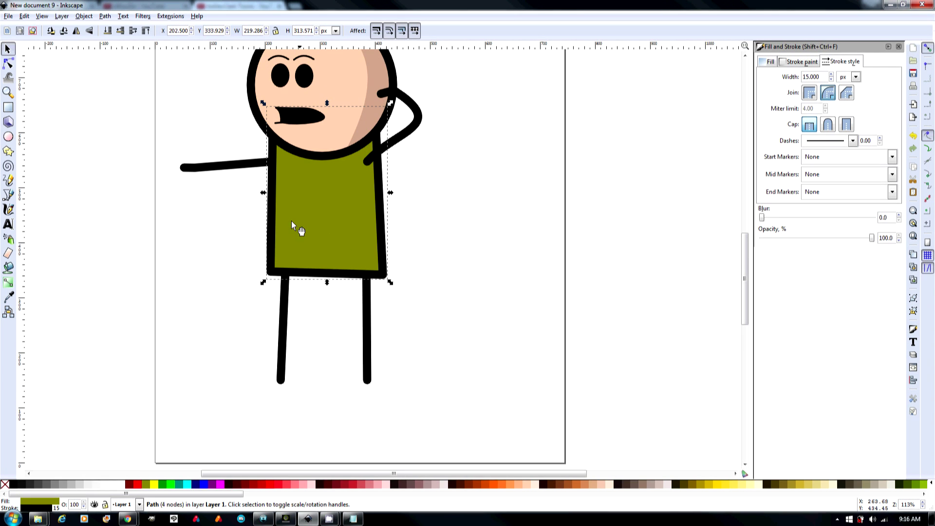
pyautogui.click(12, 65)
# Step: Bow the shirt's left and right edges into curves and pull its right corners slightly left
pyautogui.click(275, 203)
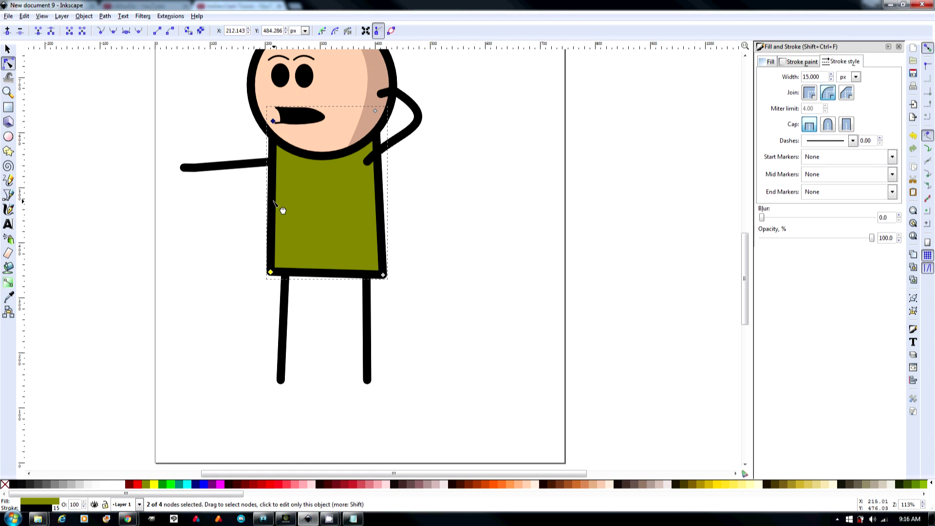
pyautogui.moveTo(275, 204); pyautogui.dragTo(291, 205)
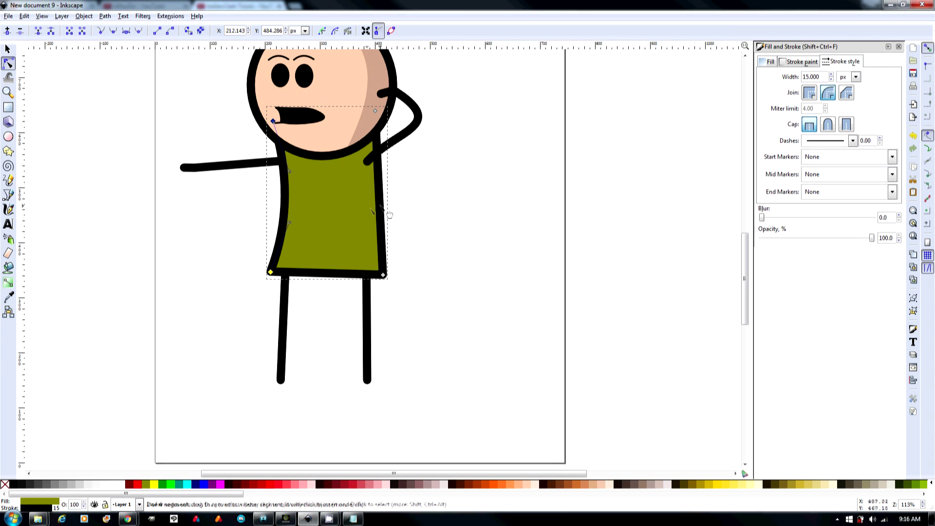
pyautogui.moveTo(387, 207); pyautogui.dragTo(402, 214)
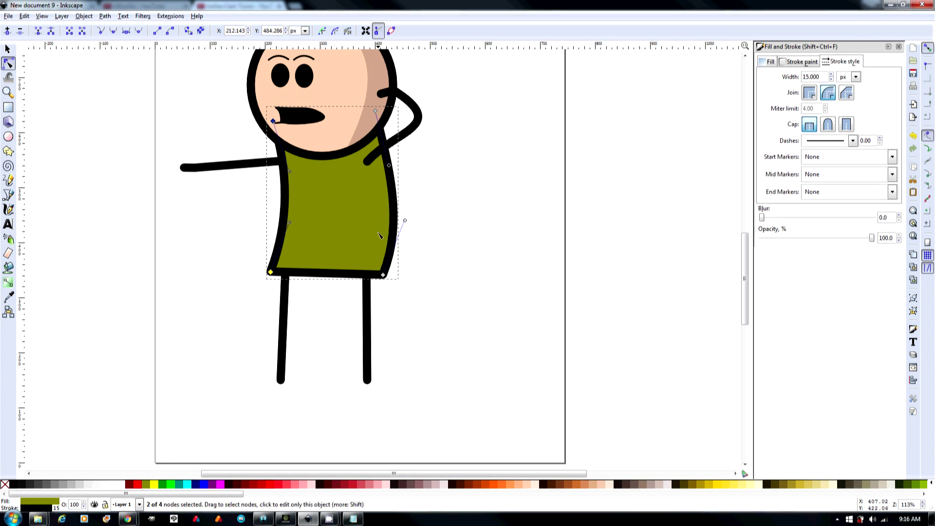
pyautogui.moveTo(383, 276); pyautogui.dragTo(379, 276)
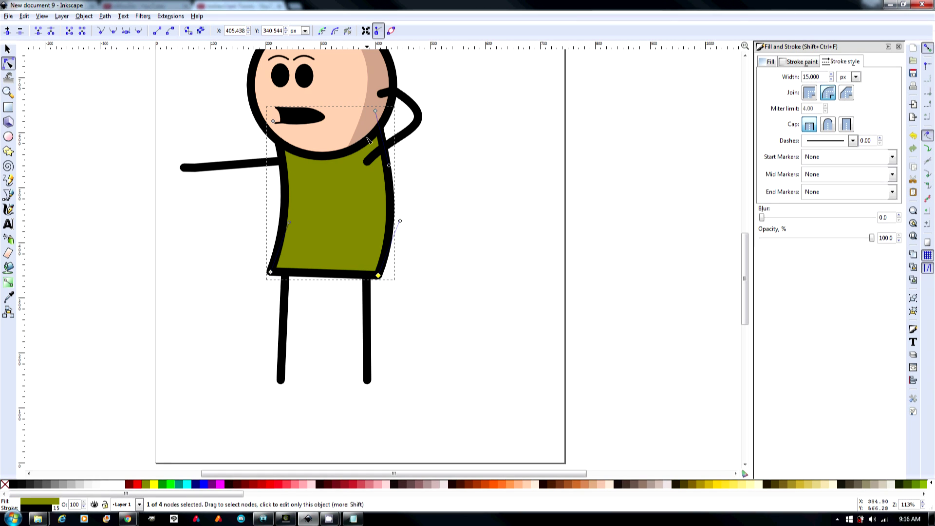
pyautogui.moveTo(373, 113); pyautogui.dragTo(367, 113)
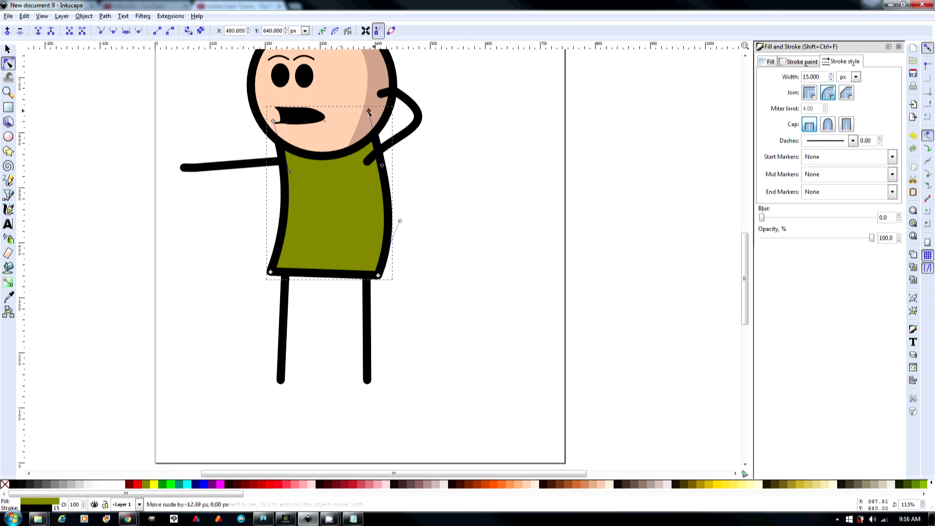
pyautogui.click(276, 119)
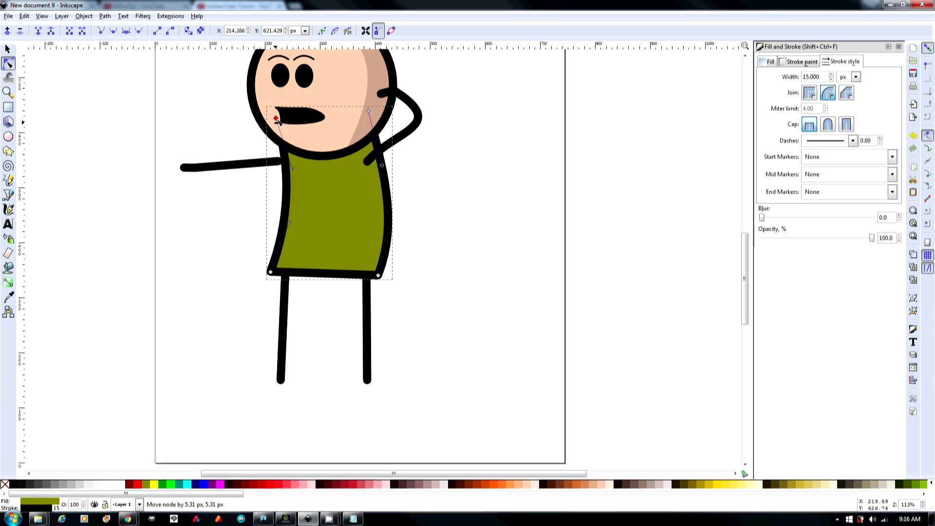
# Step: Nudge the pointing arm slightly right against the shirt
pyautogui.click(249, 168)
pyautogui.press('s')
pyautogui.moveTo(238, 167); pyautogui.dragTo(247, 168)
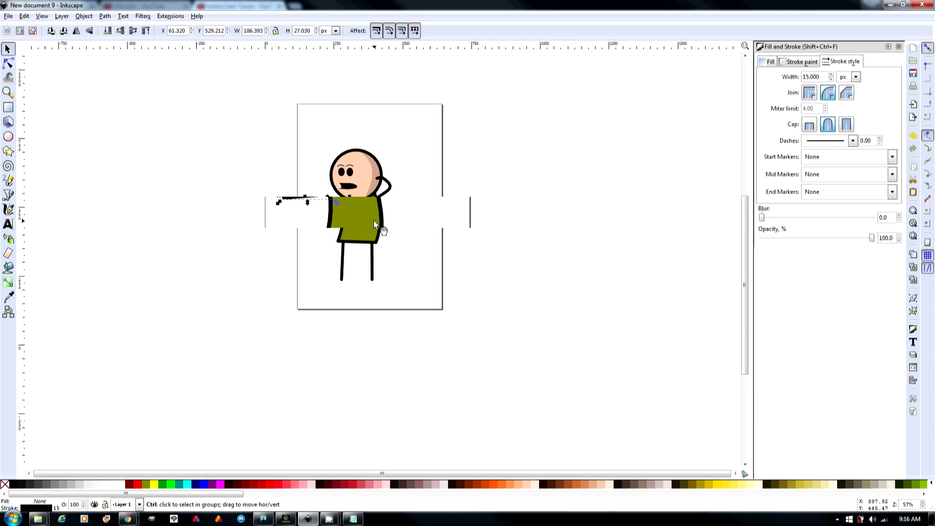
pyautogui.scroll(1, 374, 220)
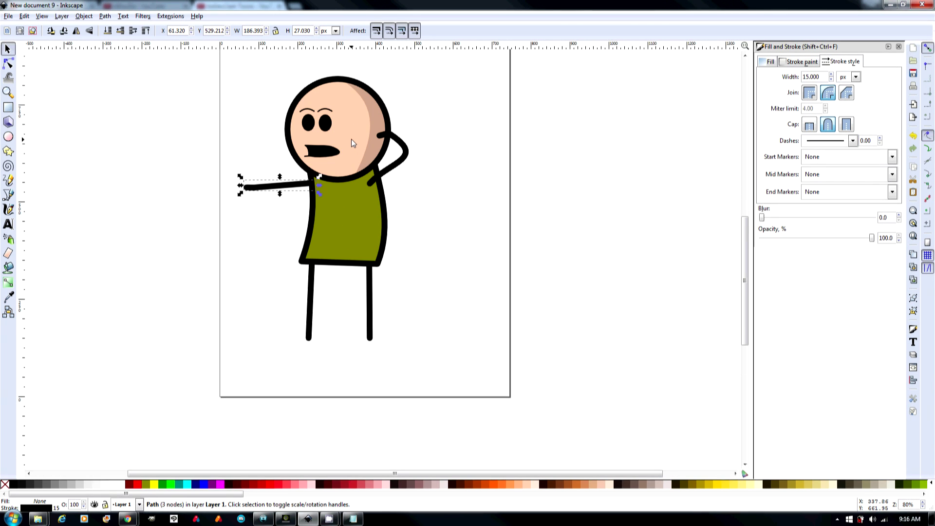